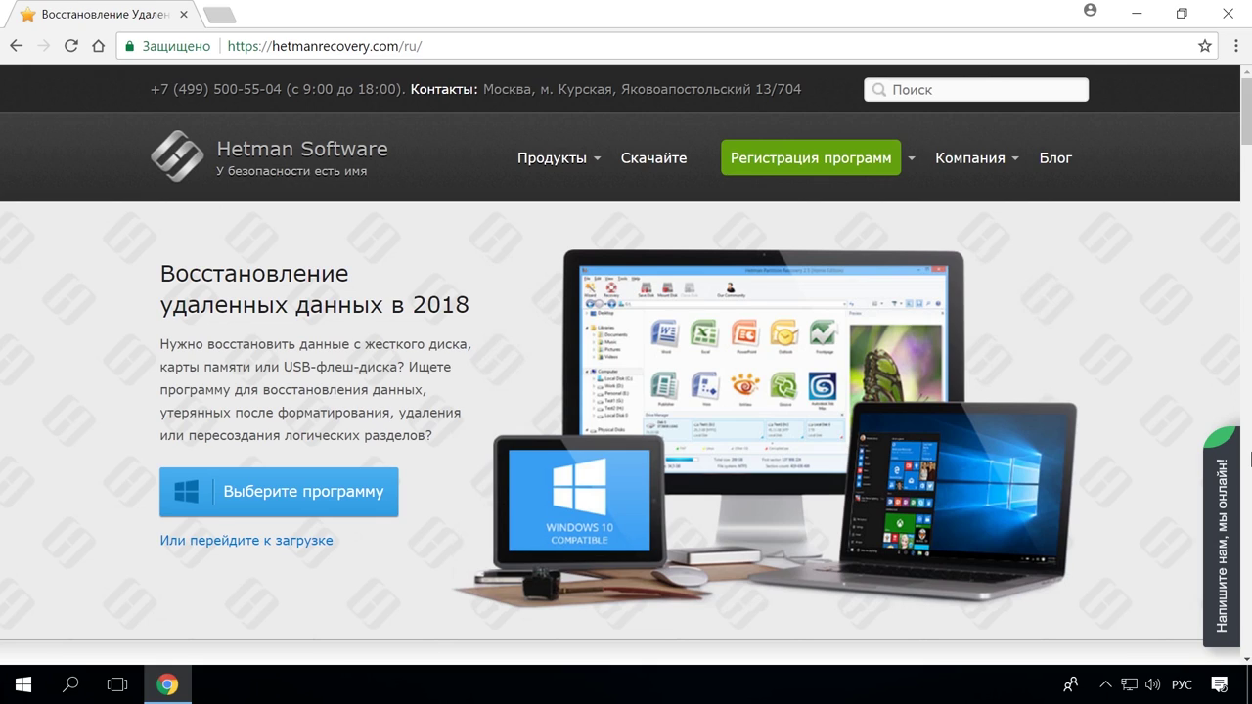
# Find Partition Recovery 2.8 among the company's programs, open its product page and download the free version
pyautogui.scroll(-12, 124, 120)
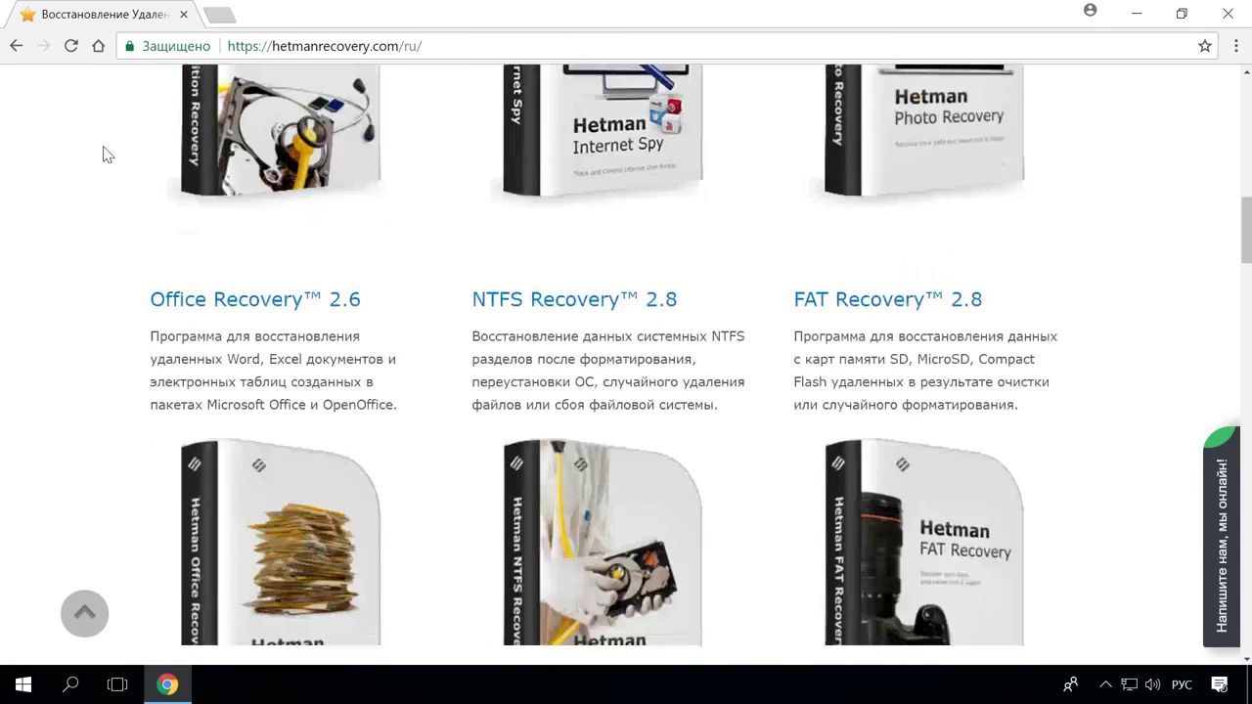
pyautogui.scroll(-6, 107, 154)
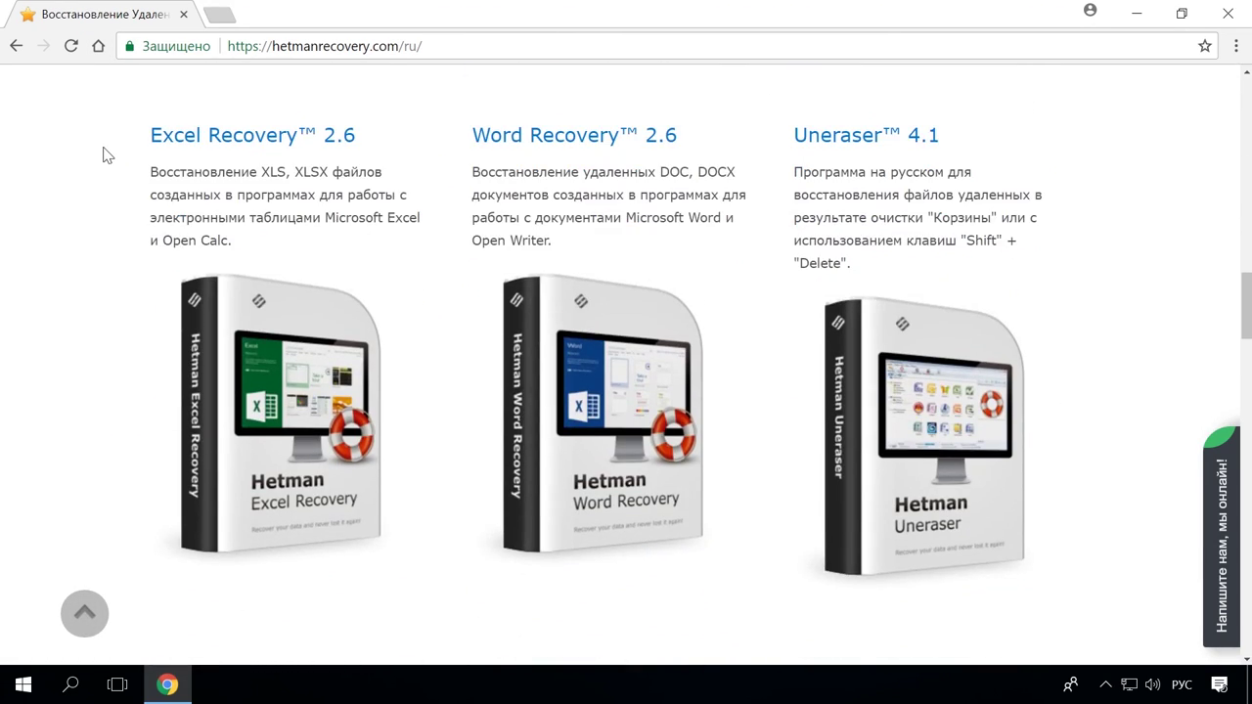
pyautogui.scroll(10, 108, 155)
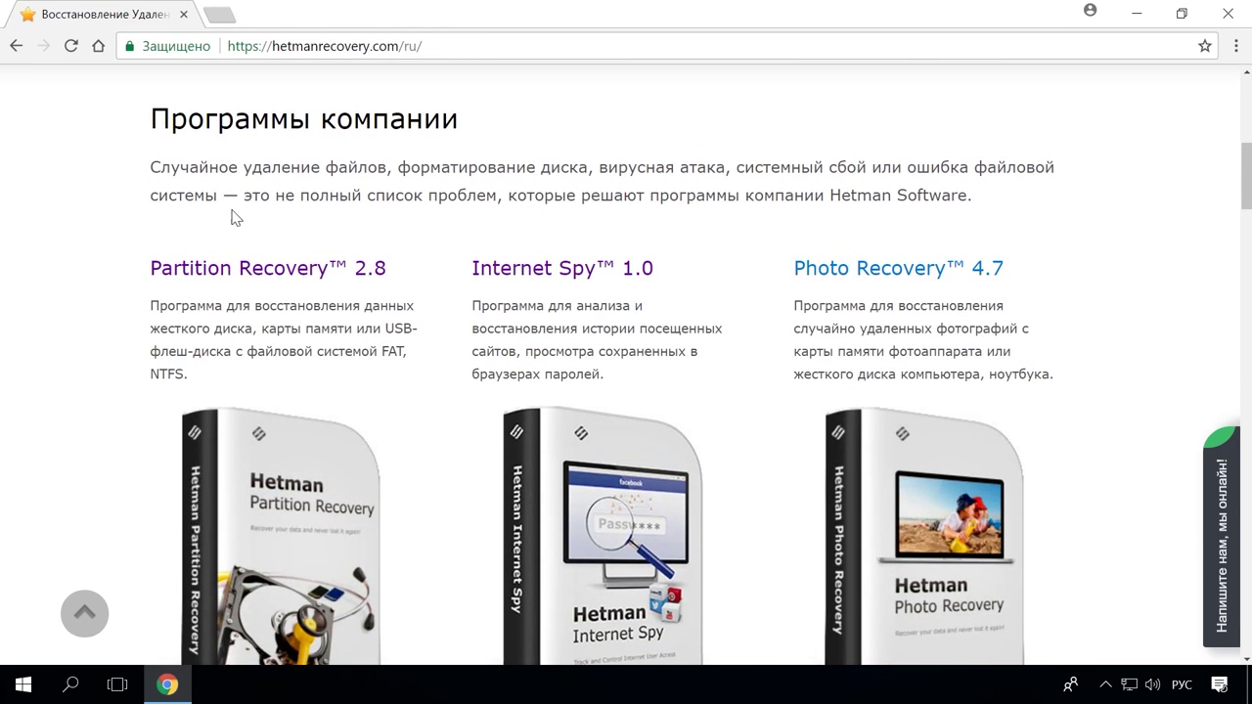
pyautogui.click(360, 266)
pyautogui.scroll(-3, 431, 274)
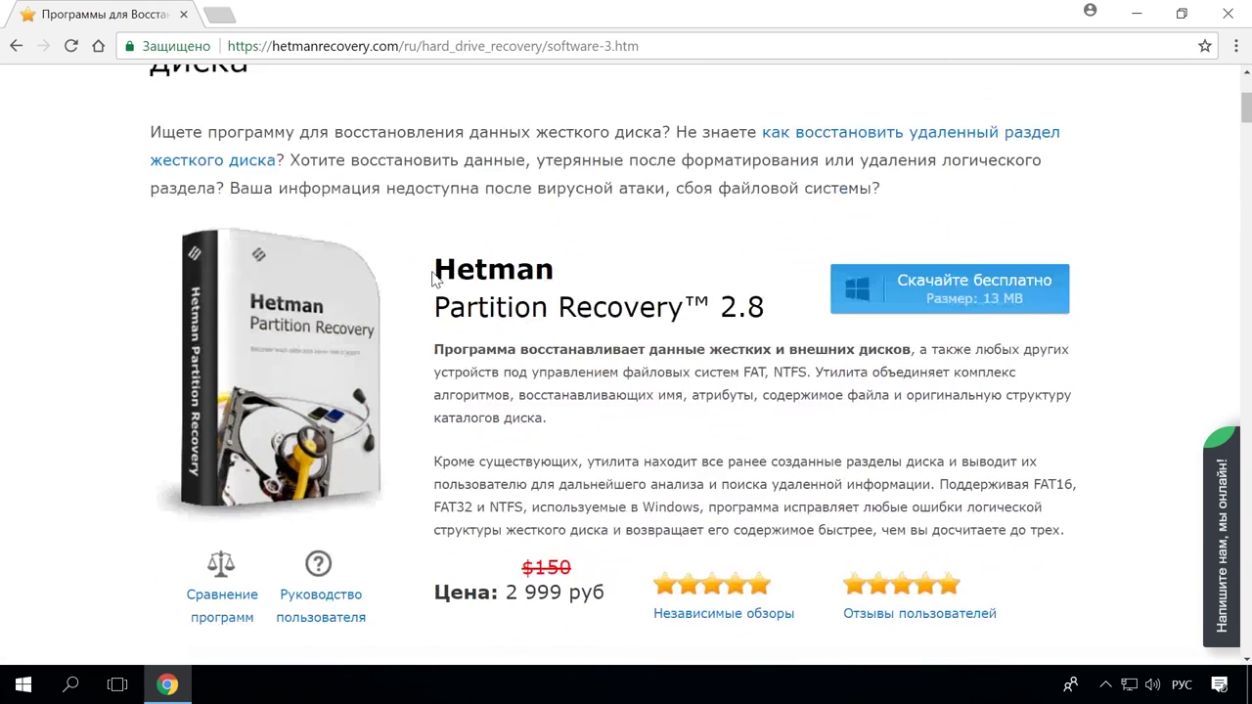
pyautogui.click(1004, 290)
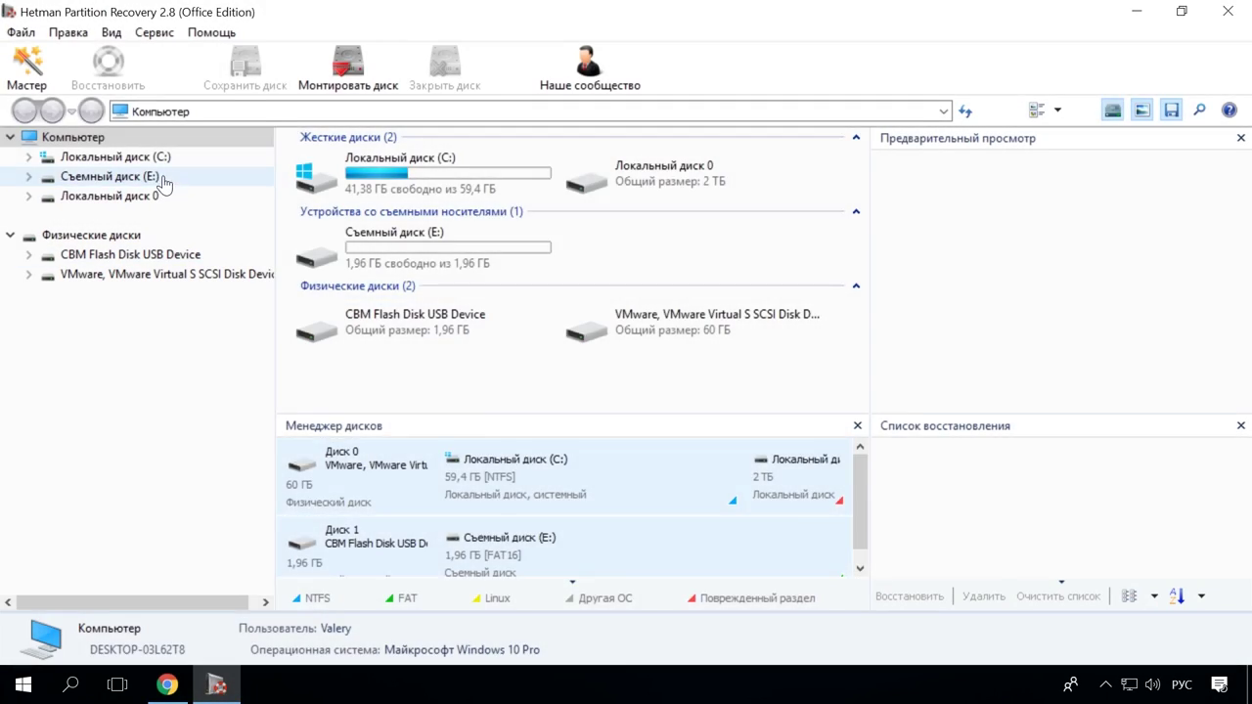
# Analyse removable disk E: in Hetman Partition Recovery and preview the deleted model-2436214_1920.jpg and Word document
pyautogui.doubleClick(163, 184)
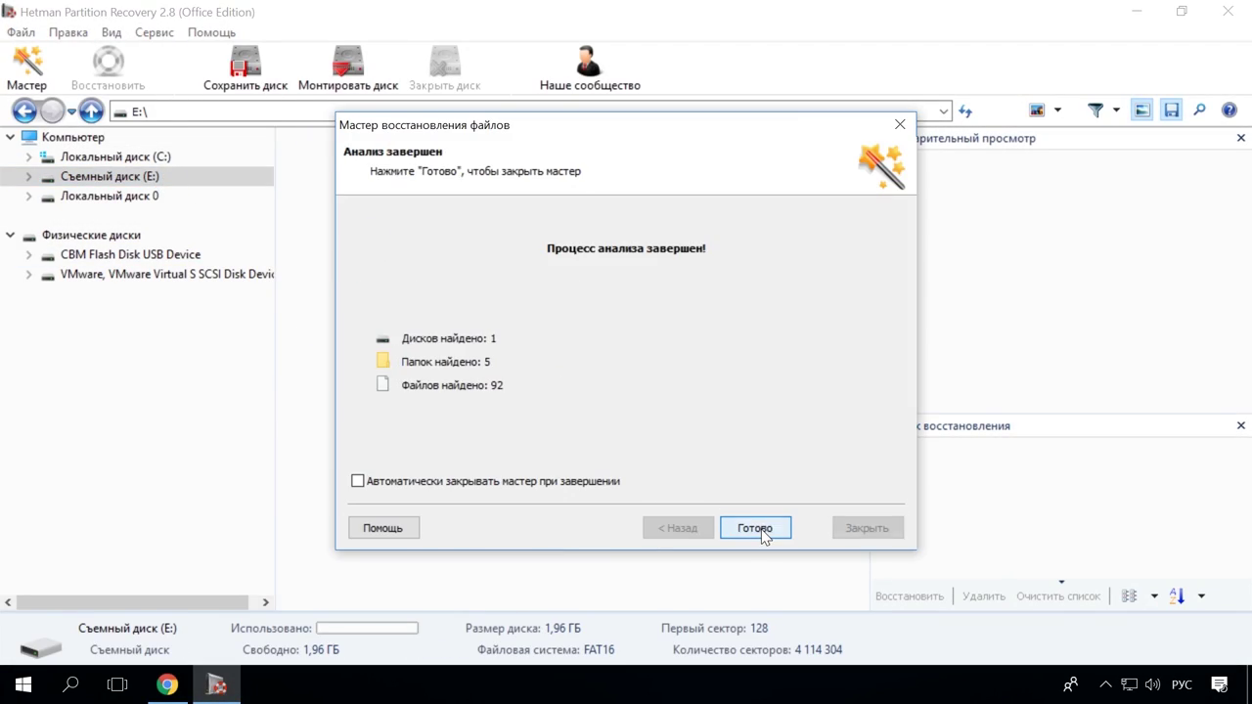
pyautogui.click(763, 531)
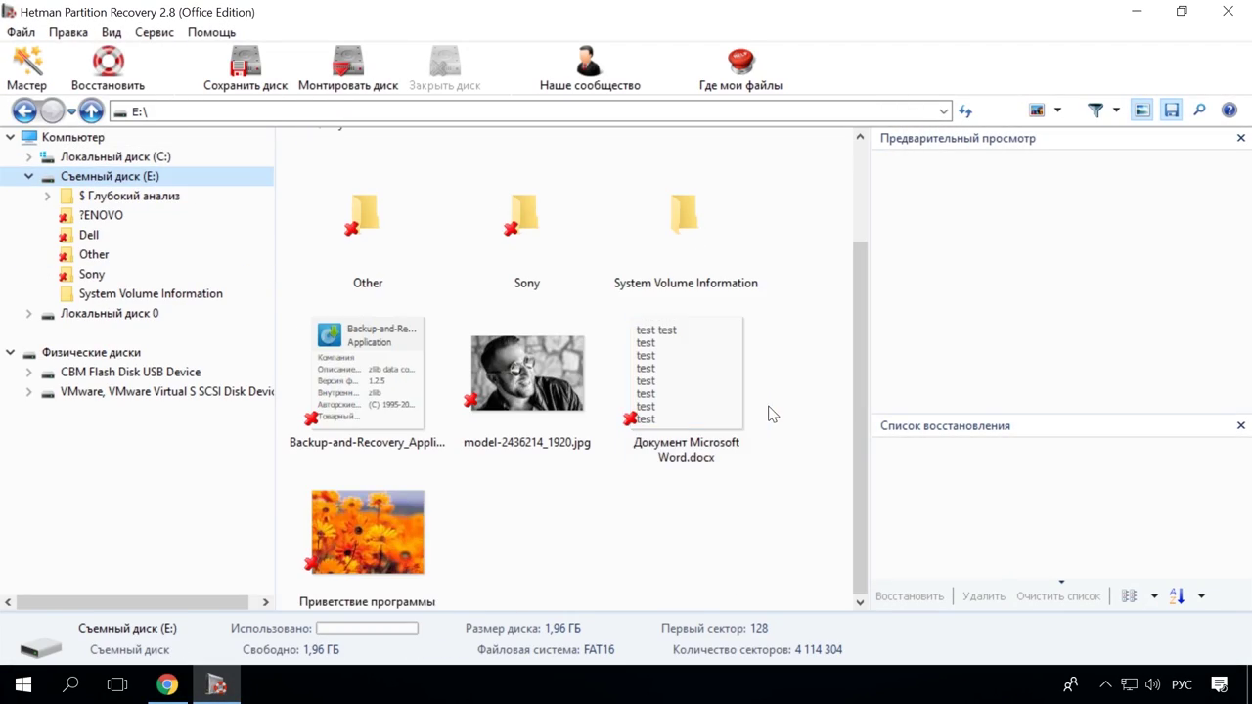
pyautogui.click(405, 505)
pyautogui.click(528, 386)
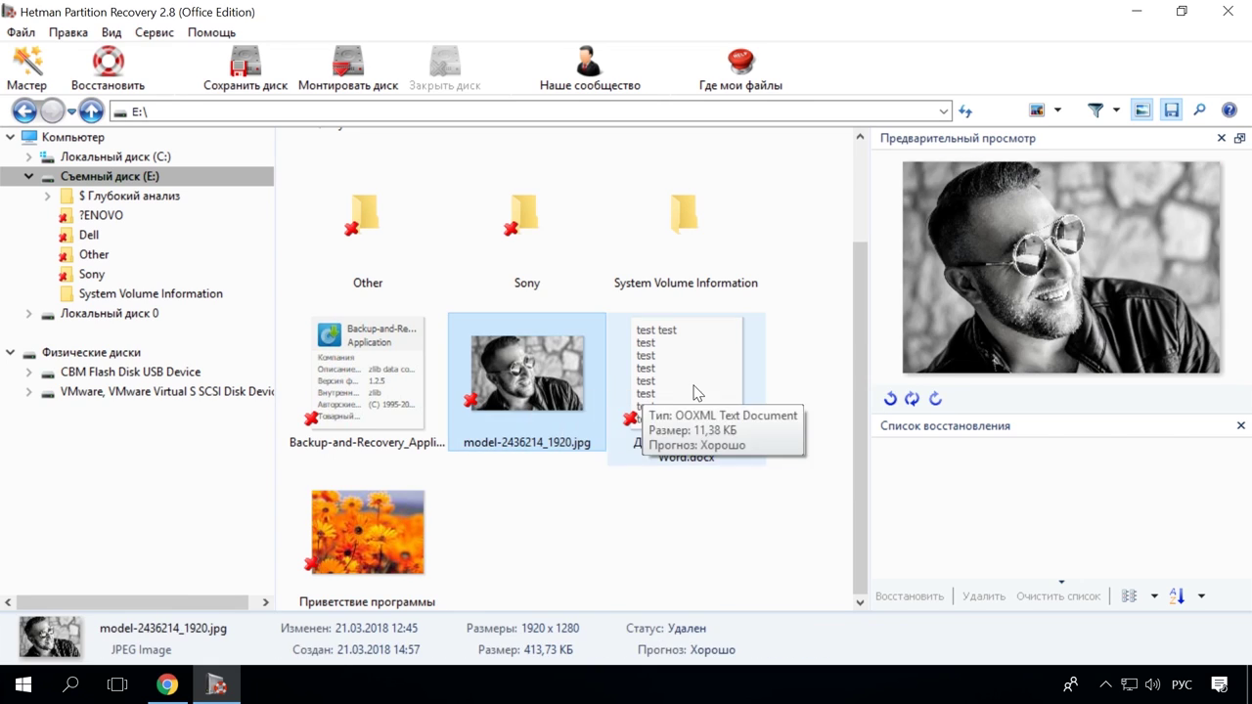
pyautogui.click(693, 392)
# Open the deleted Sony folder on disk E: and apply a file command to CB_Green_AssistVAIOButton.jpg
pyautogui.click(123, 275)
pyautogui.click(509, 222)
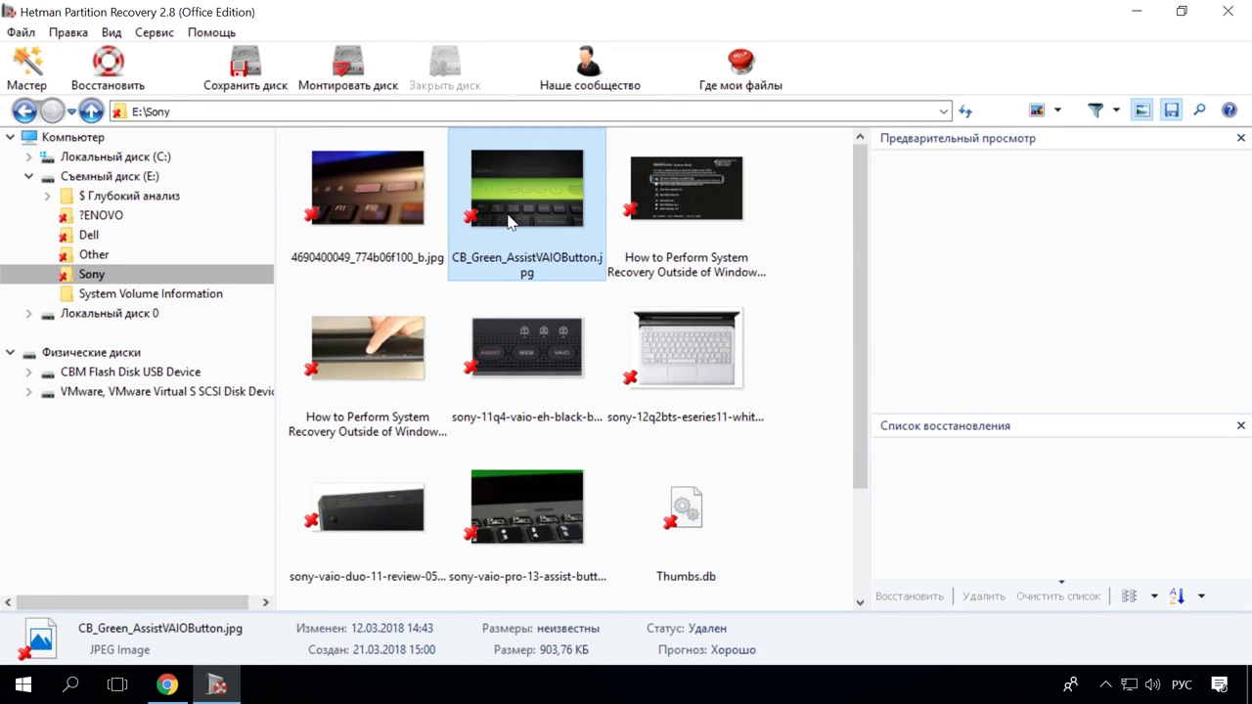
pyautogui.rightClick(509, 221)
pyautogui.click(593, 230)
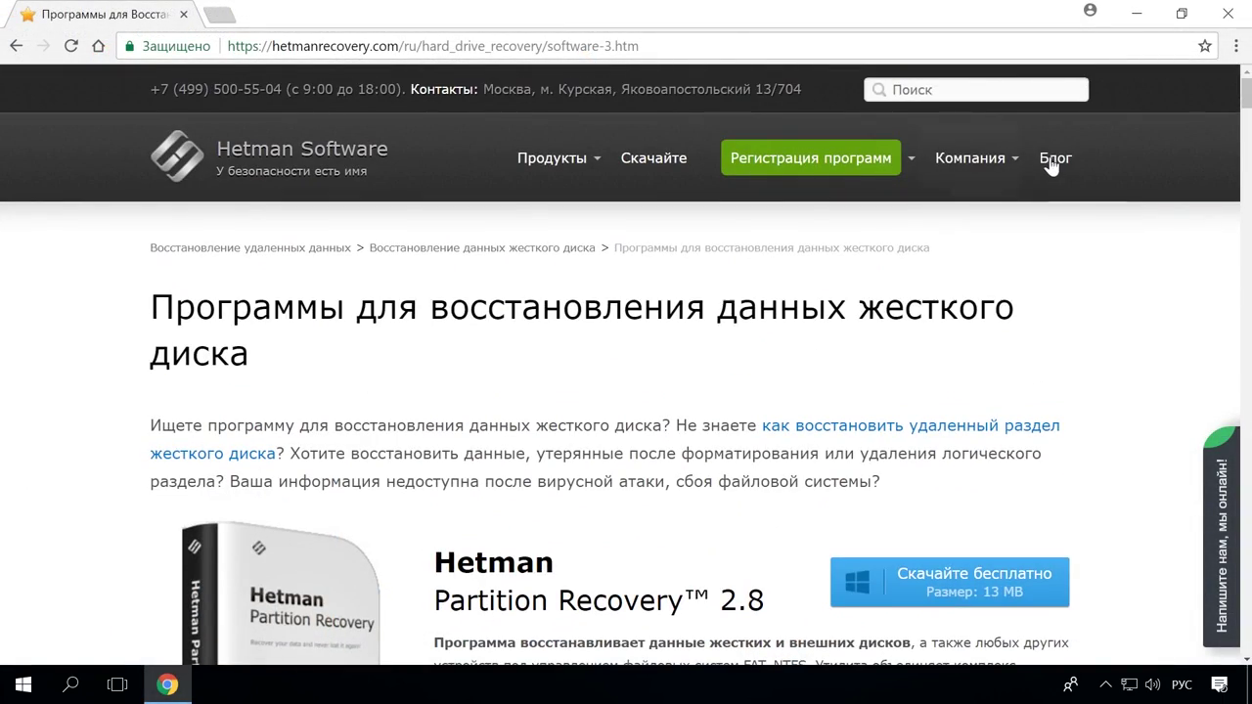
# Switch to the Hetman website's blog and open the article on converting a Mac-formatted disk to a Windows disk
pyautogui.click(1049, 163)
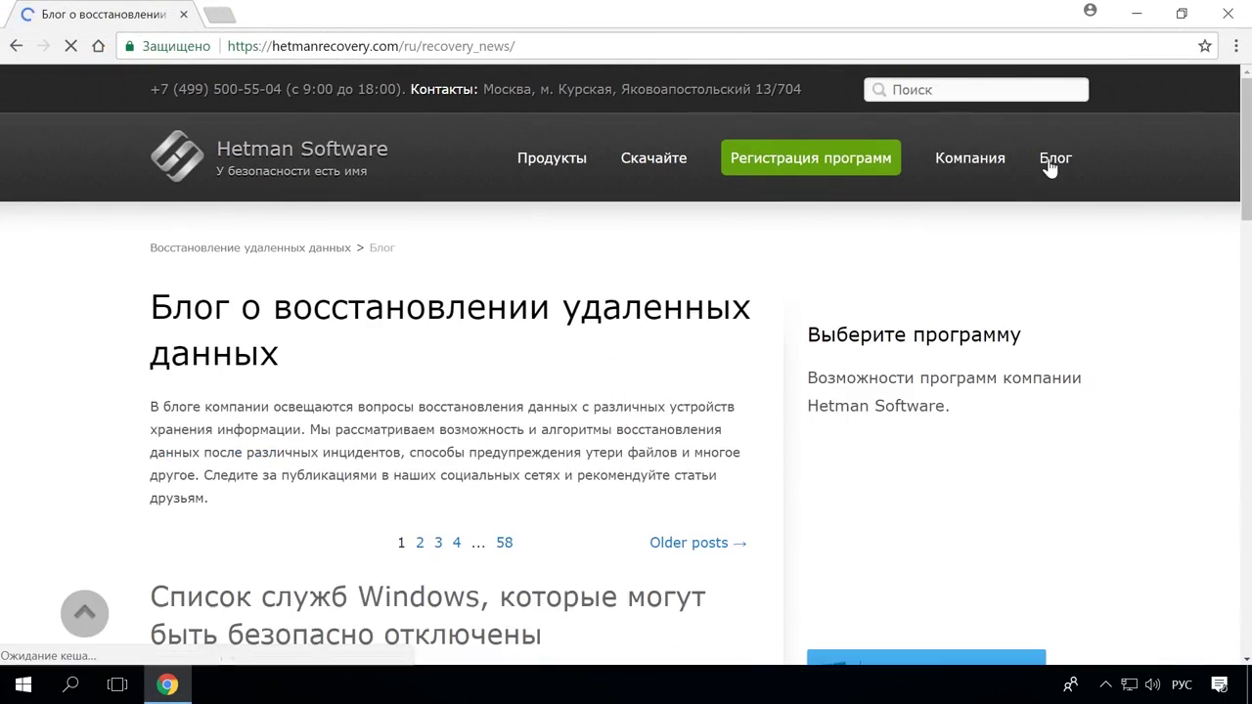
pyautogui.scroll(-7, 1041, 294)
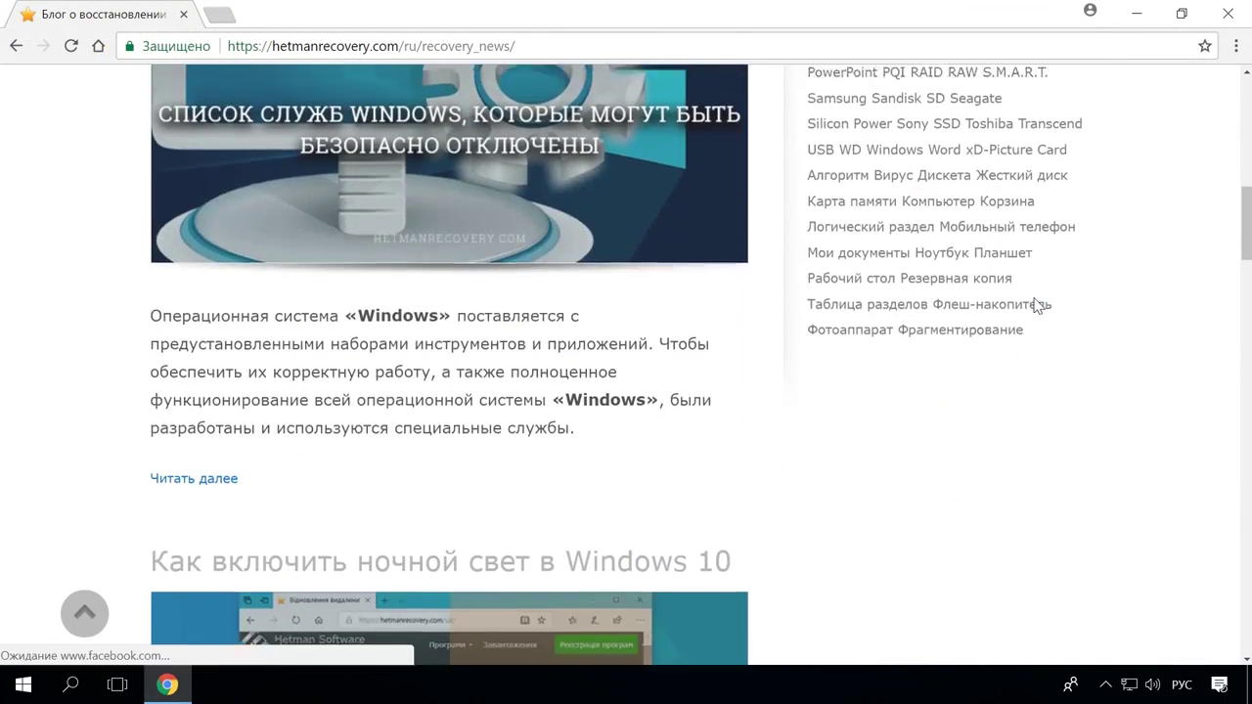
pyautogui.scroll(-12, 1039, 305)
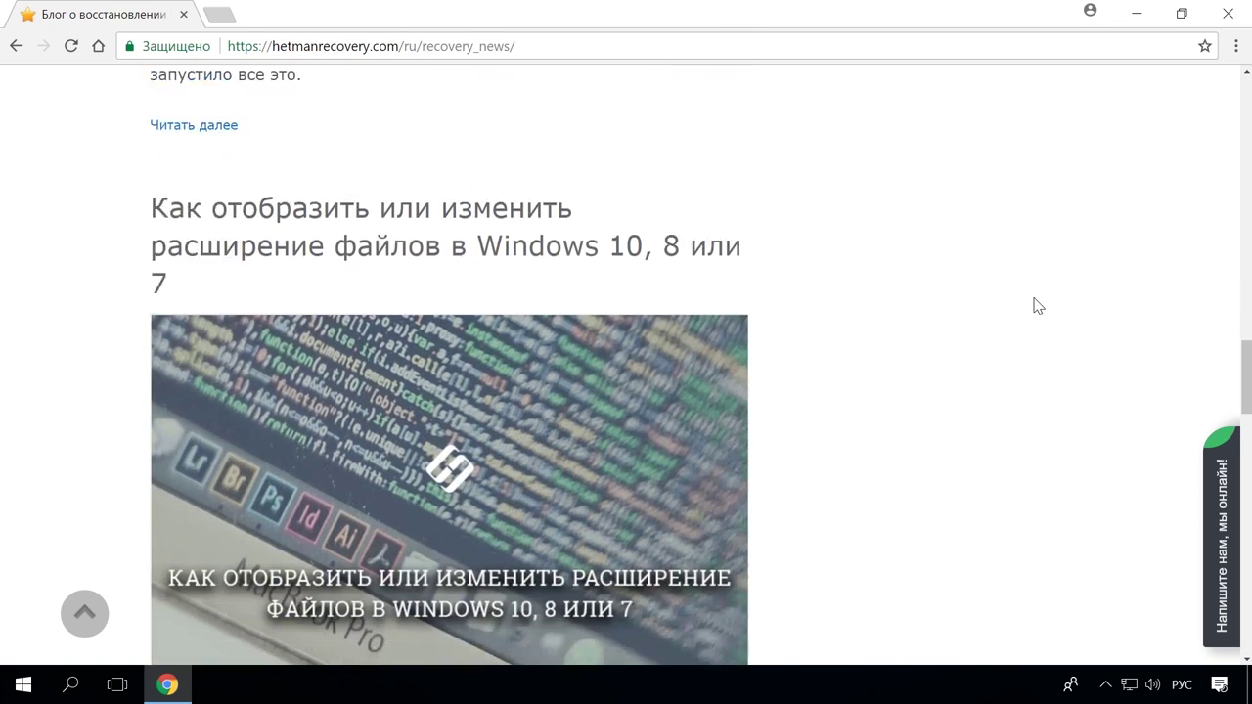
pyautogui.scroll(-8, 1037, 306)
pyautogui.click(673, 199)
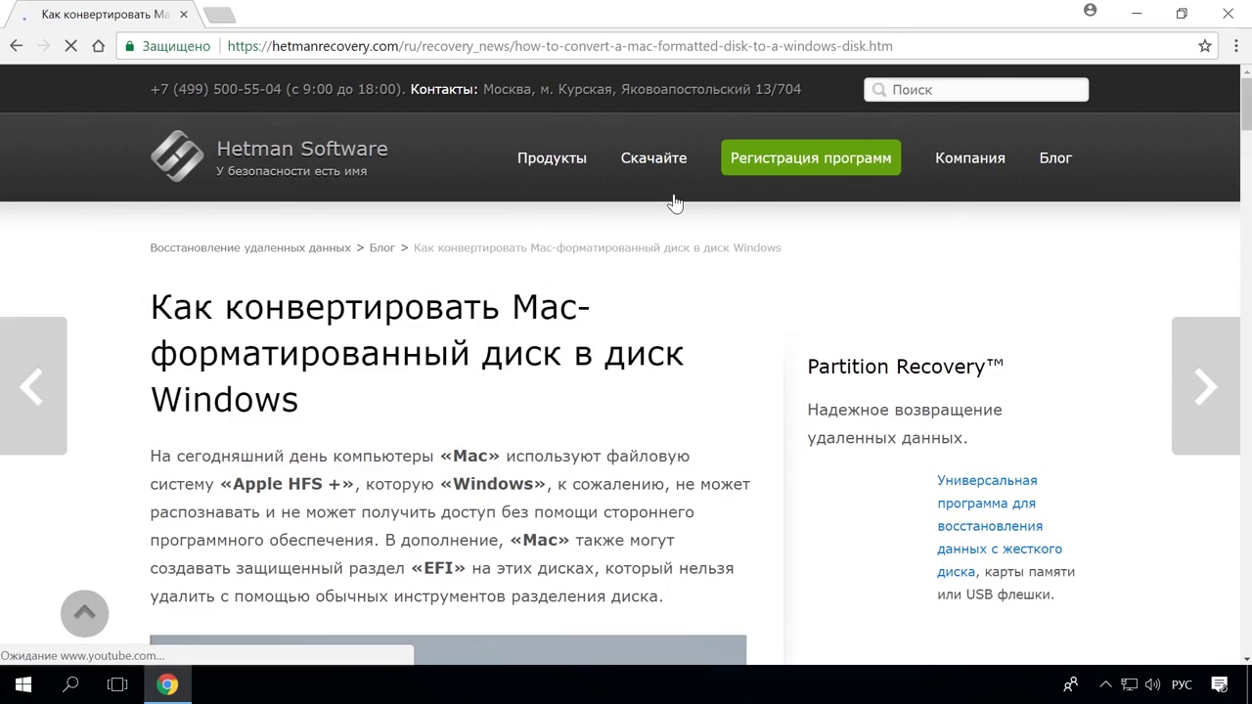
# Read down the disk conversion article and enter the greeting "Здравствуйте" in the site's online chat
pyautogui.scroll(-16, 720, 259)
pyautogui.scroll(-15, 729, 269)
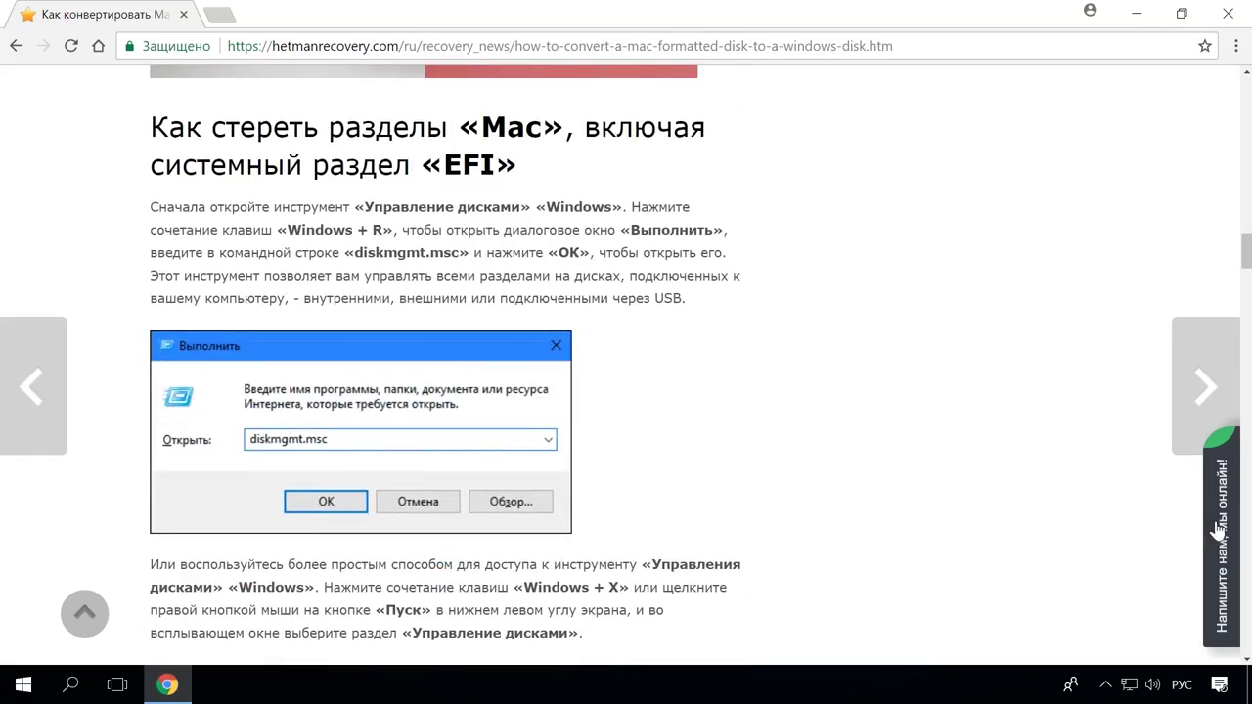
pyautogui.click(1218, 529)
pyautogui.write('Здравствуйте')
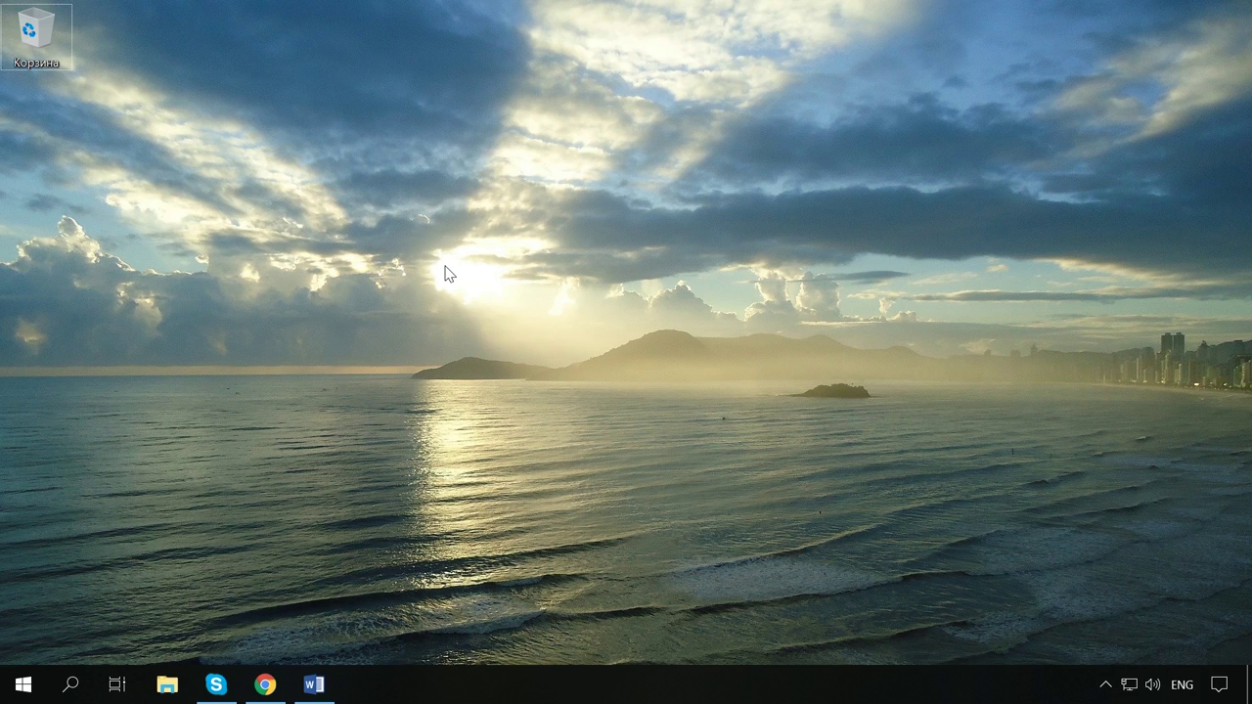
# Schedule a shutdown by running shutdown -s -t 7200, and dismiss the notification
pyautogui.press('super+r')
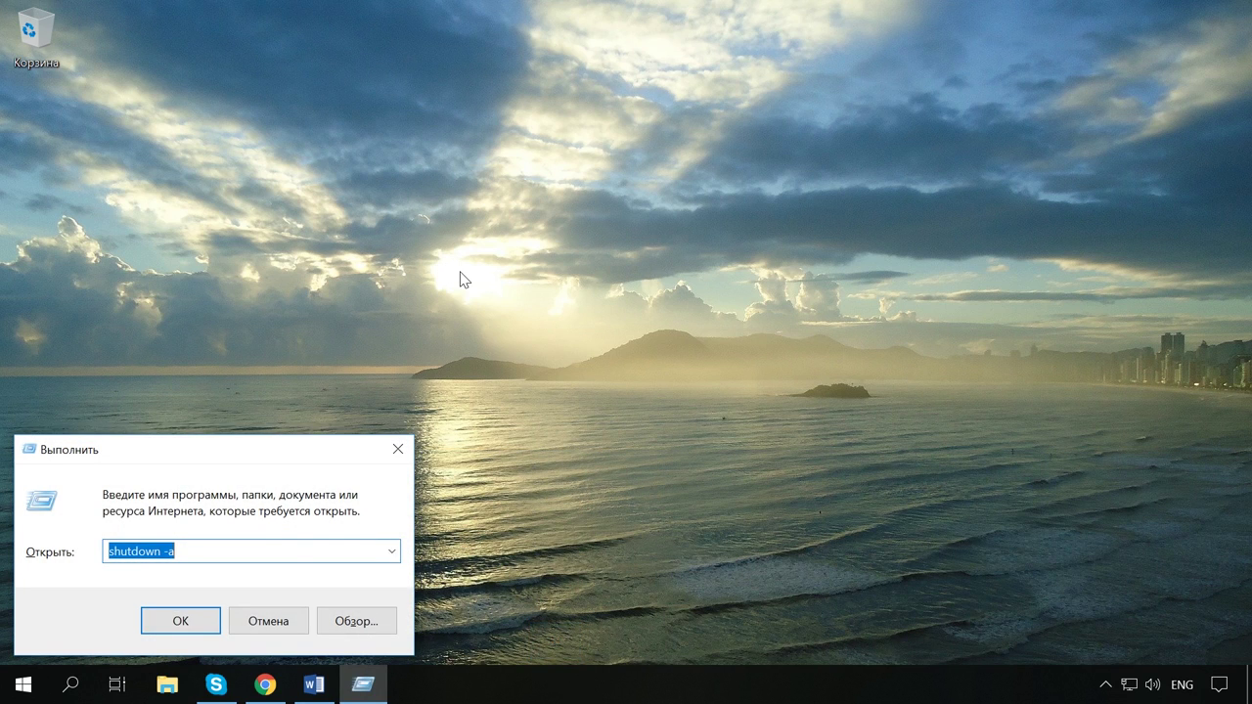
pyautogui.press('Down')
pyautogui.click(164, 553)
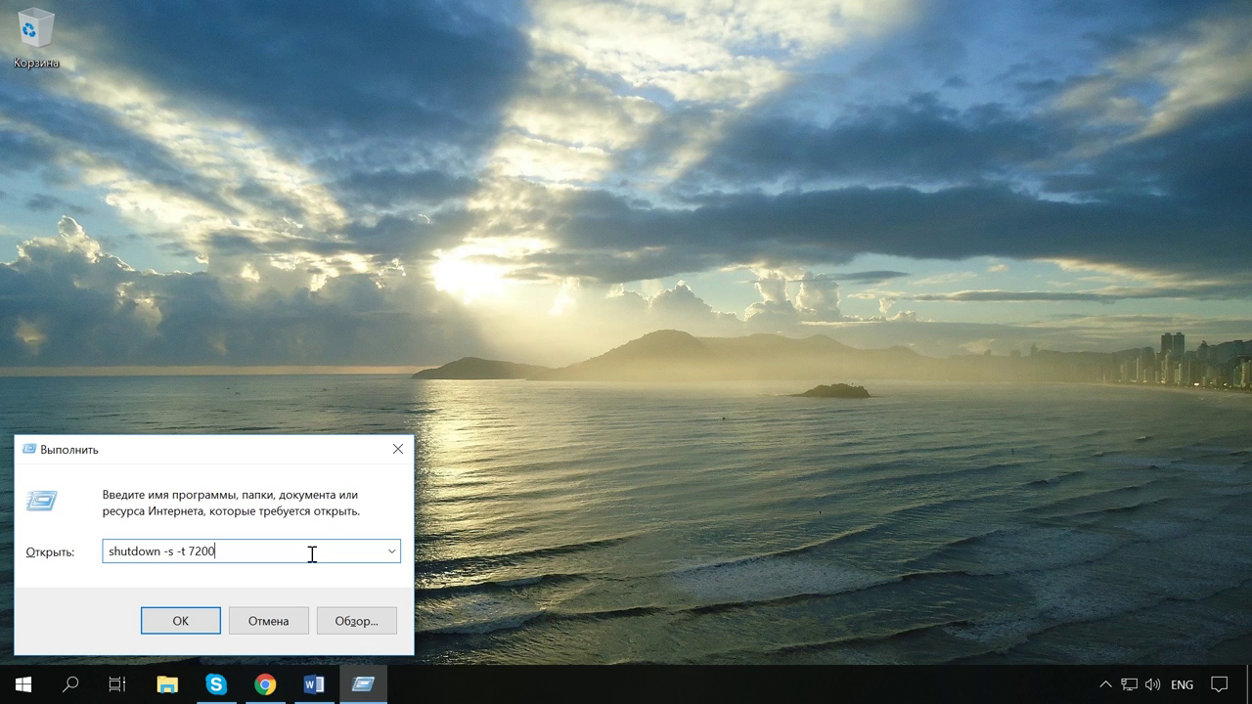
pyautogui.click(180, 624)
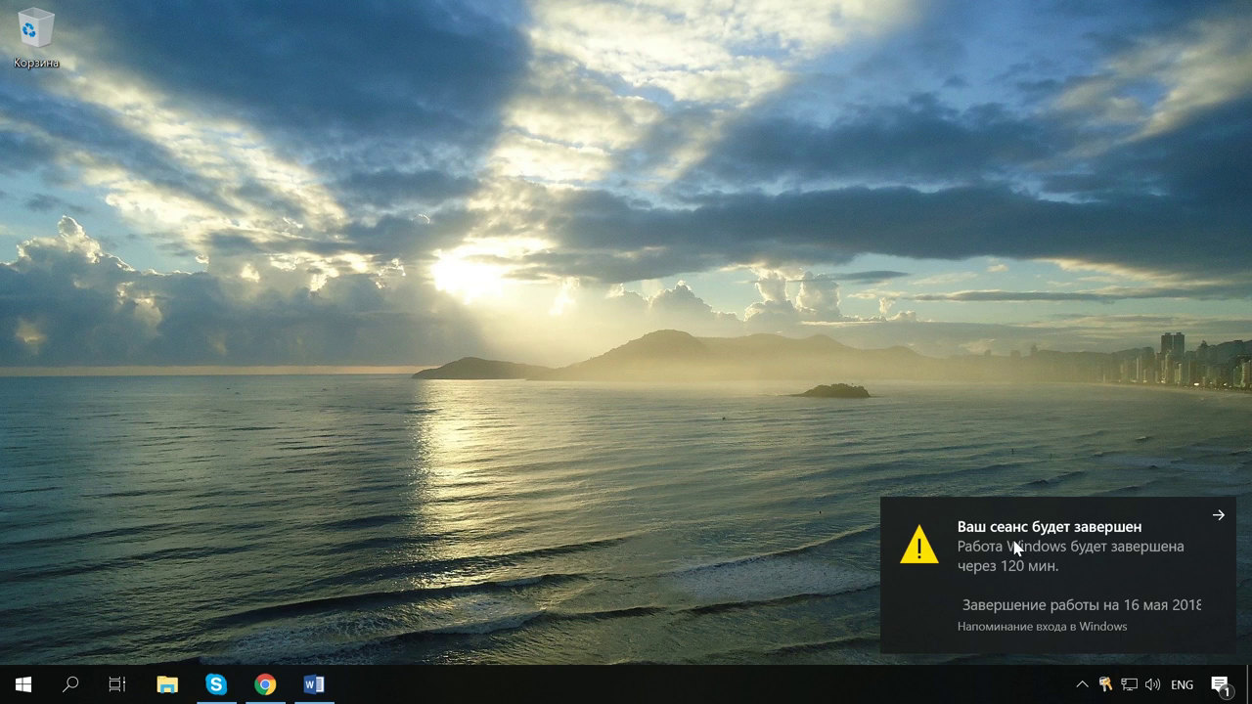
pyautogui.click(1171, 521)
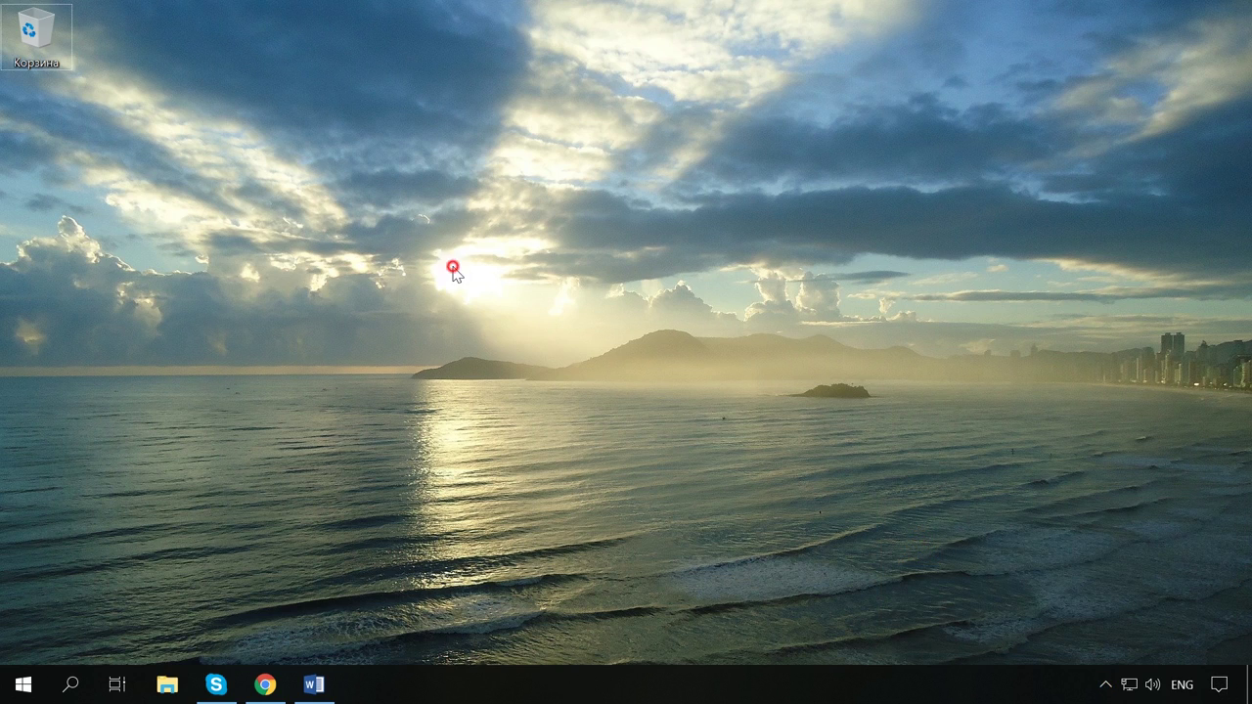
# Schedule a shutdown by running shutdown -s -t 600, and close the session-end warning
pyautogui.press('super+r')
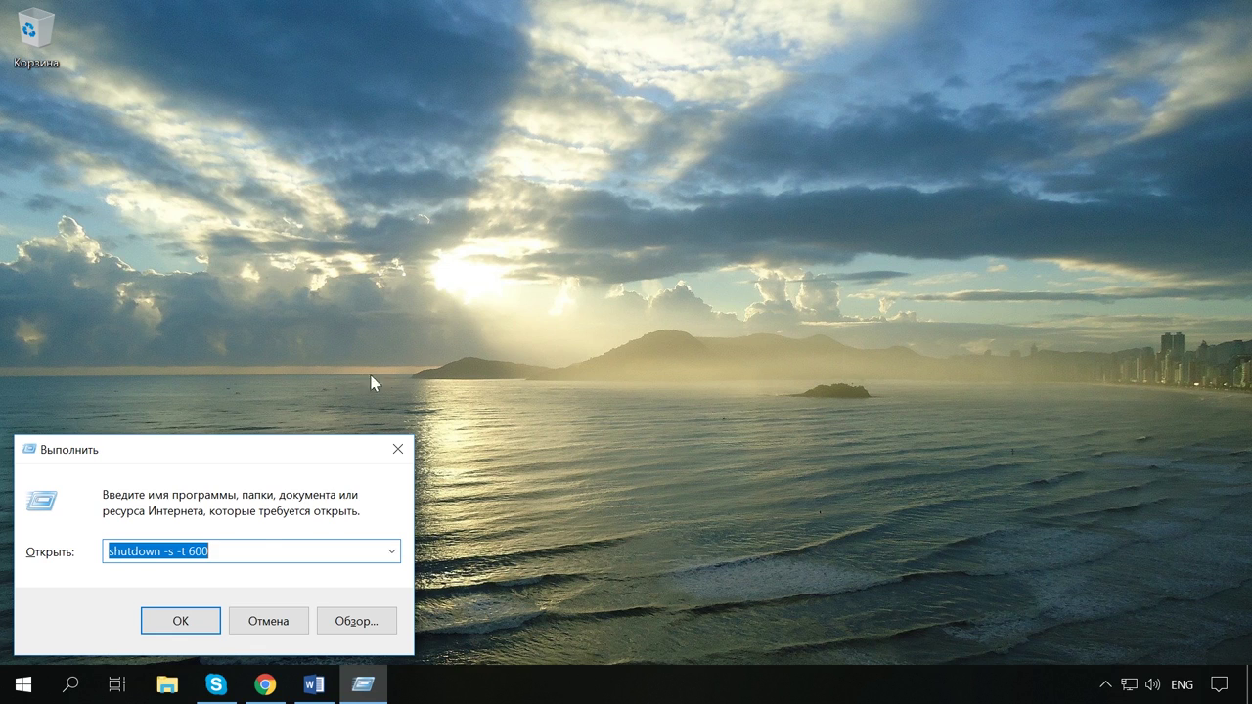
pyautogui.click(225, 554)
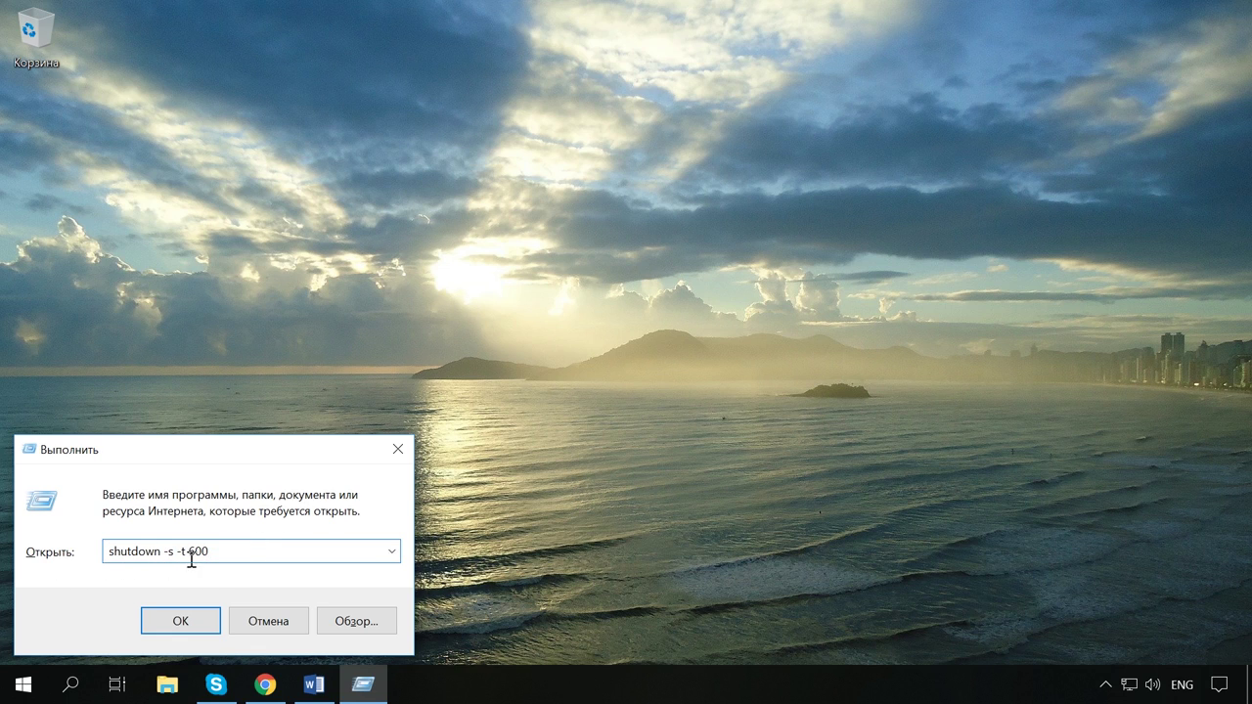
pyautogui.click(204, 615)
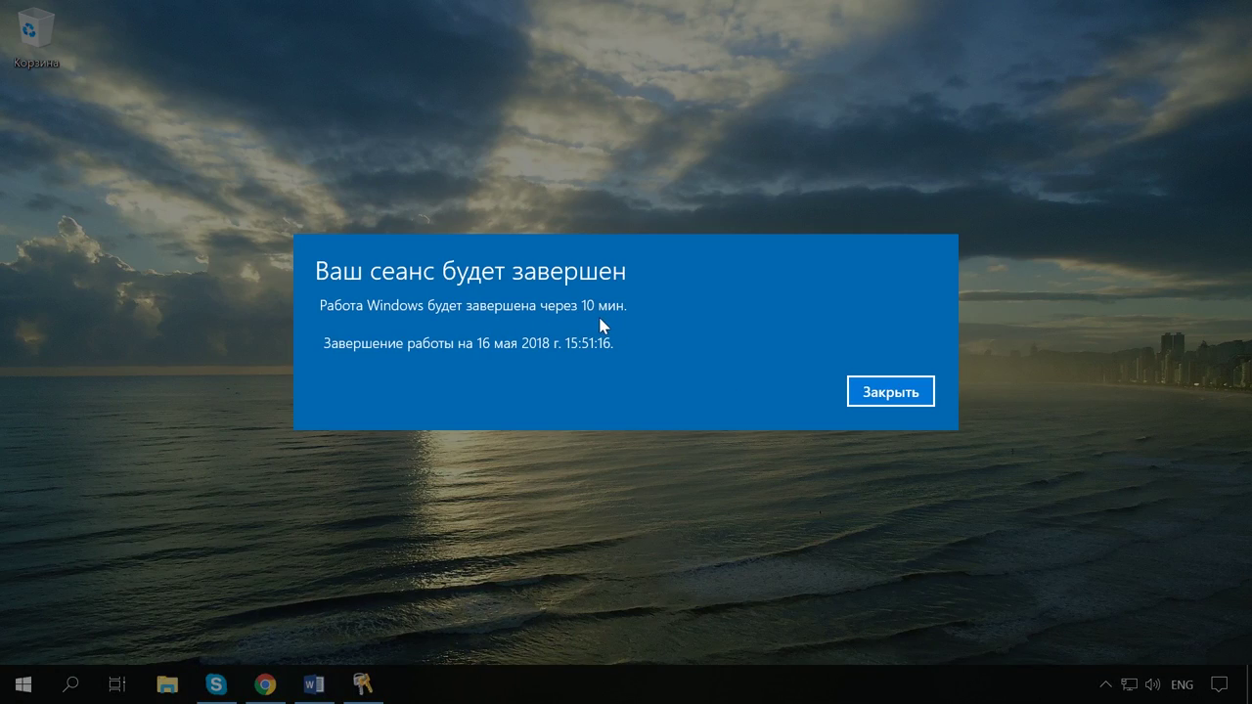
pyautogui.click(885, 392)
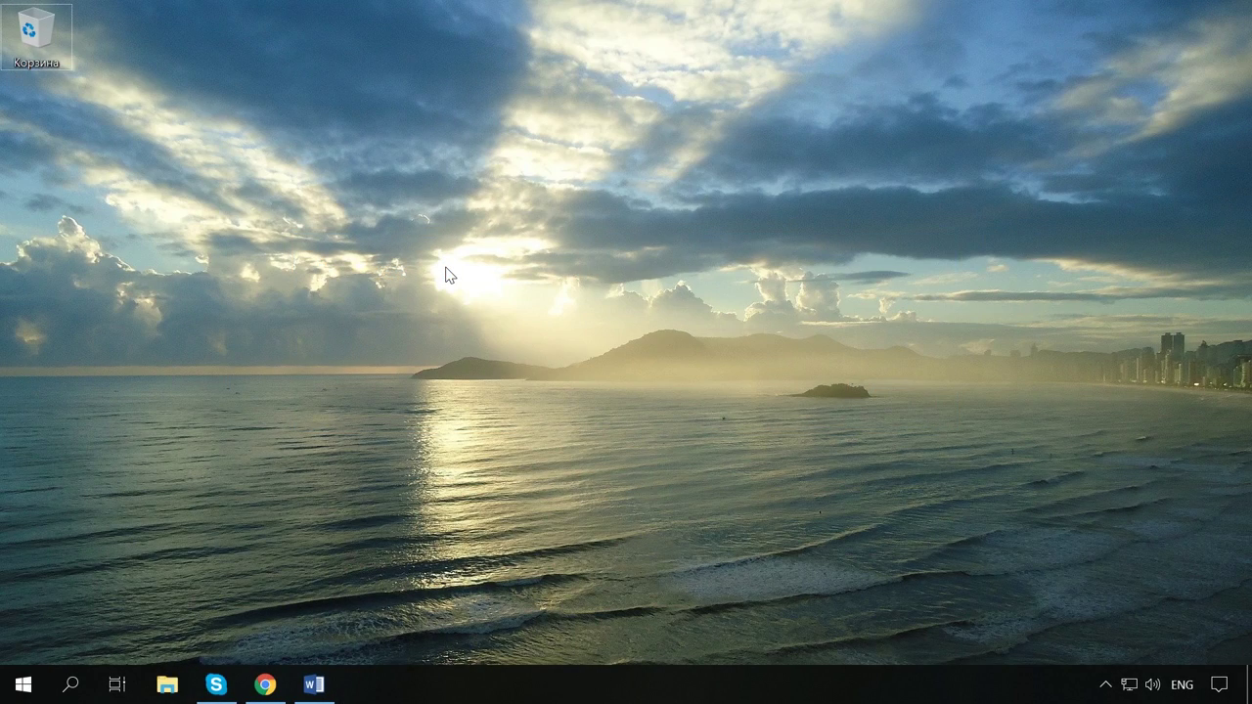
# Change the shutdown command's -s option to -r, run shutdown -r -t 3600 to schedule a restart, and dismiss the notification
pyautogui.press('super+r')
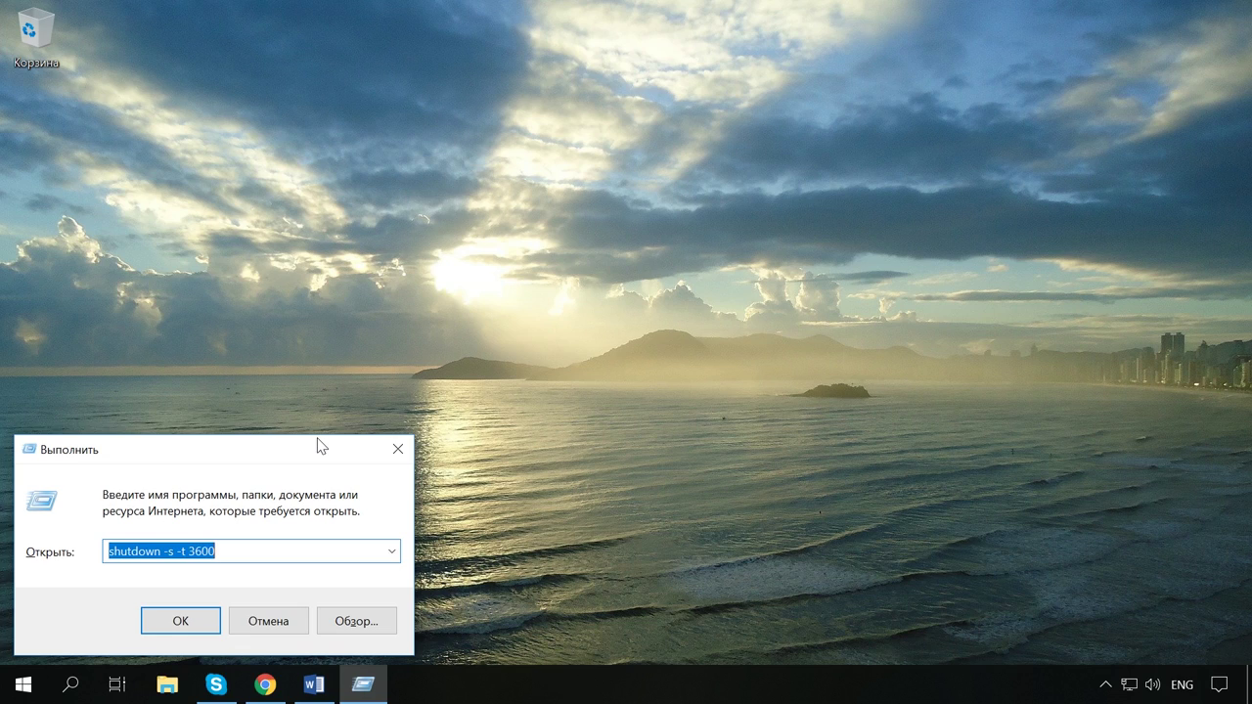
pyautogui.click(170, 552)
pyautogui.moveTo(166, 552); pyautogui.dragTo(174, 551)
pyautogui.write('r')
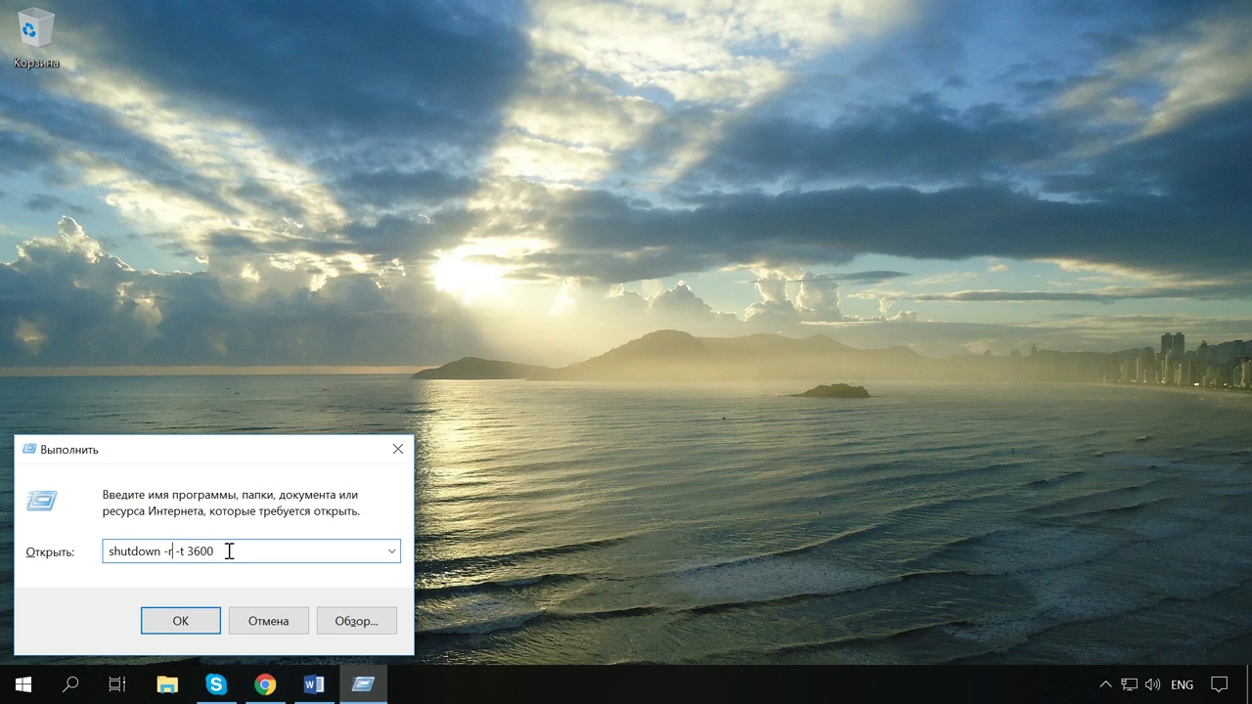
pyautogui.click(204, 622)
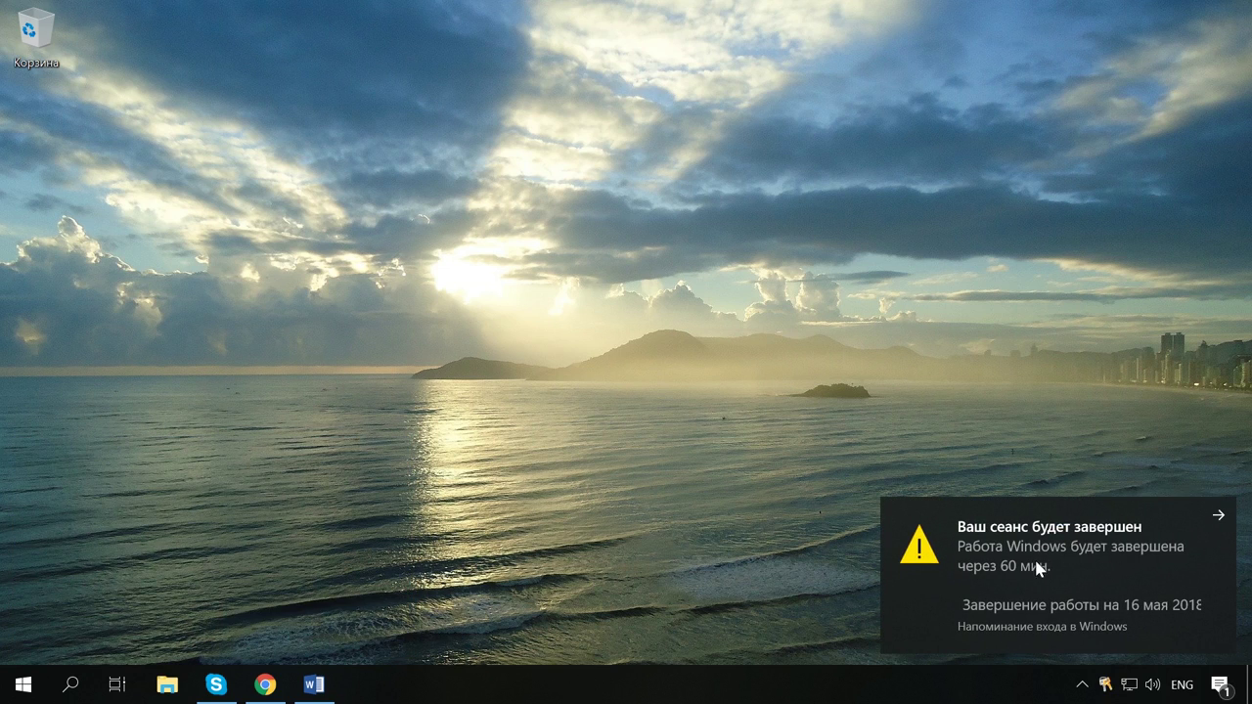
pyautogui.click(1220, 515)
# Cancel the scheduled shutdown by running shutdown -a, and dismiss the notification
pyautogui.press('super+r')
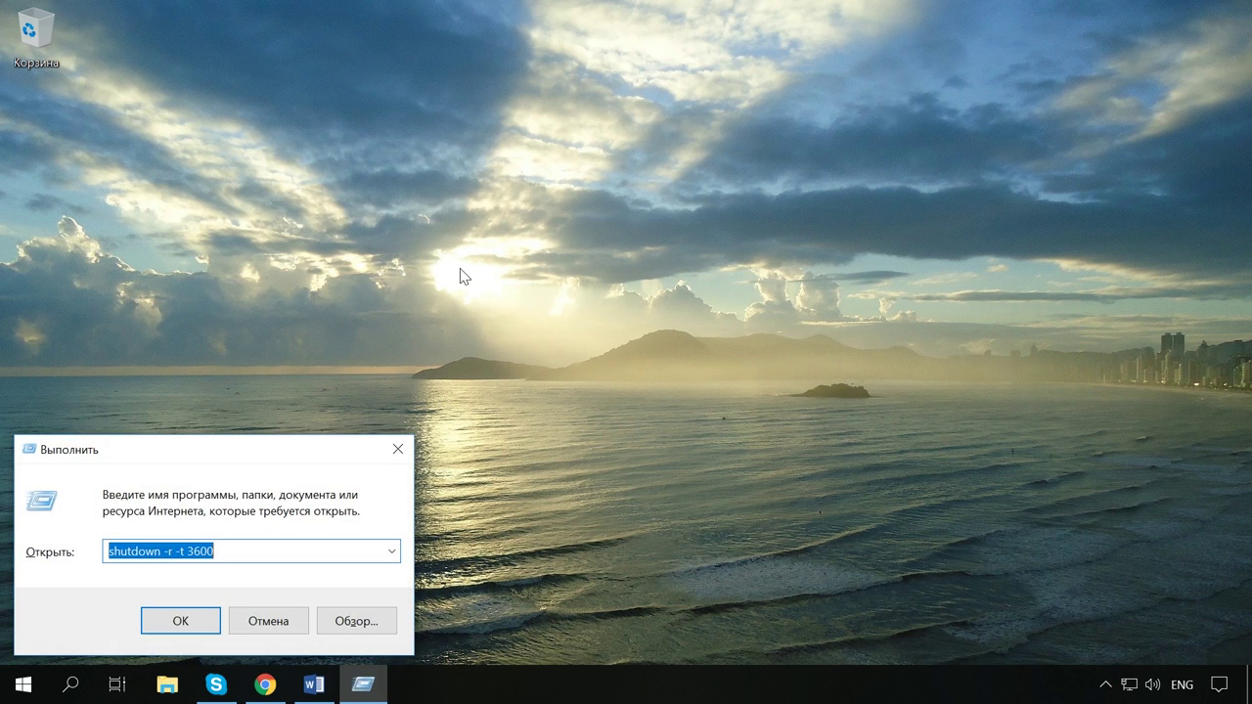
pyautogui.write('s')
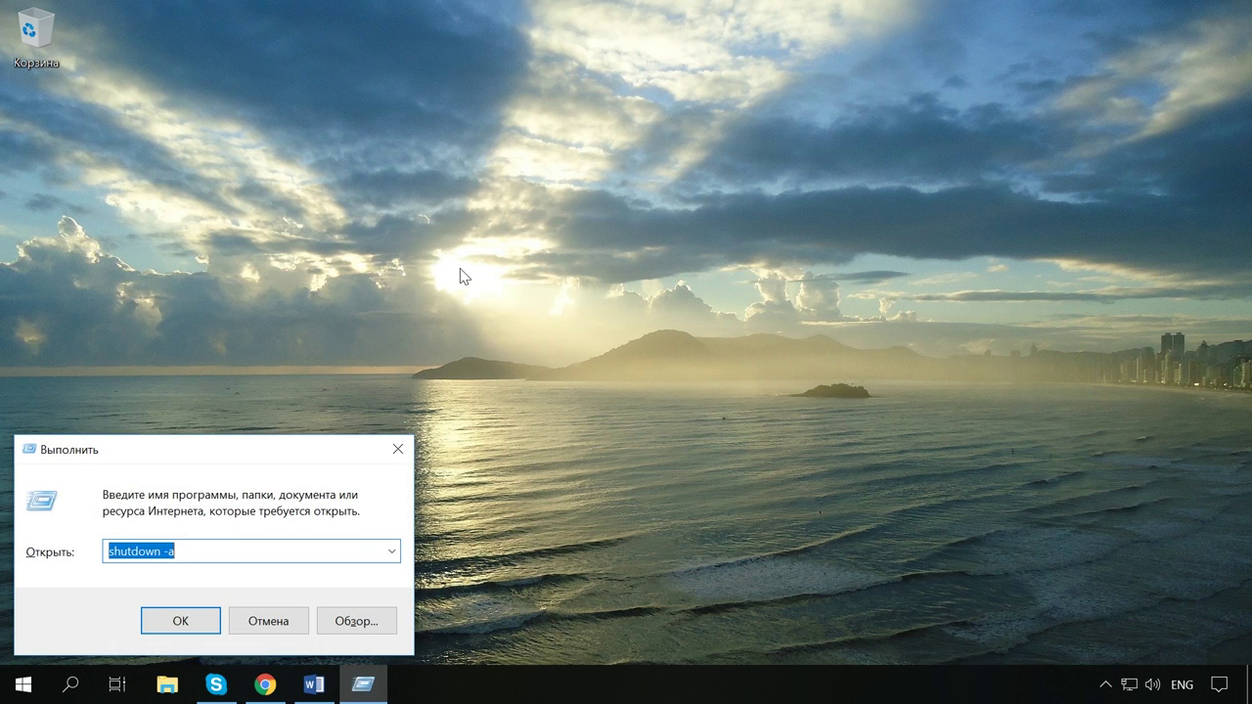
pyautogui.click(187, 552)
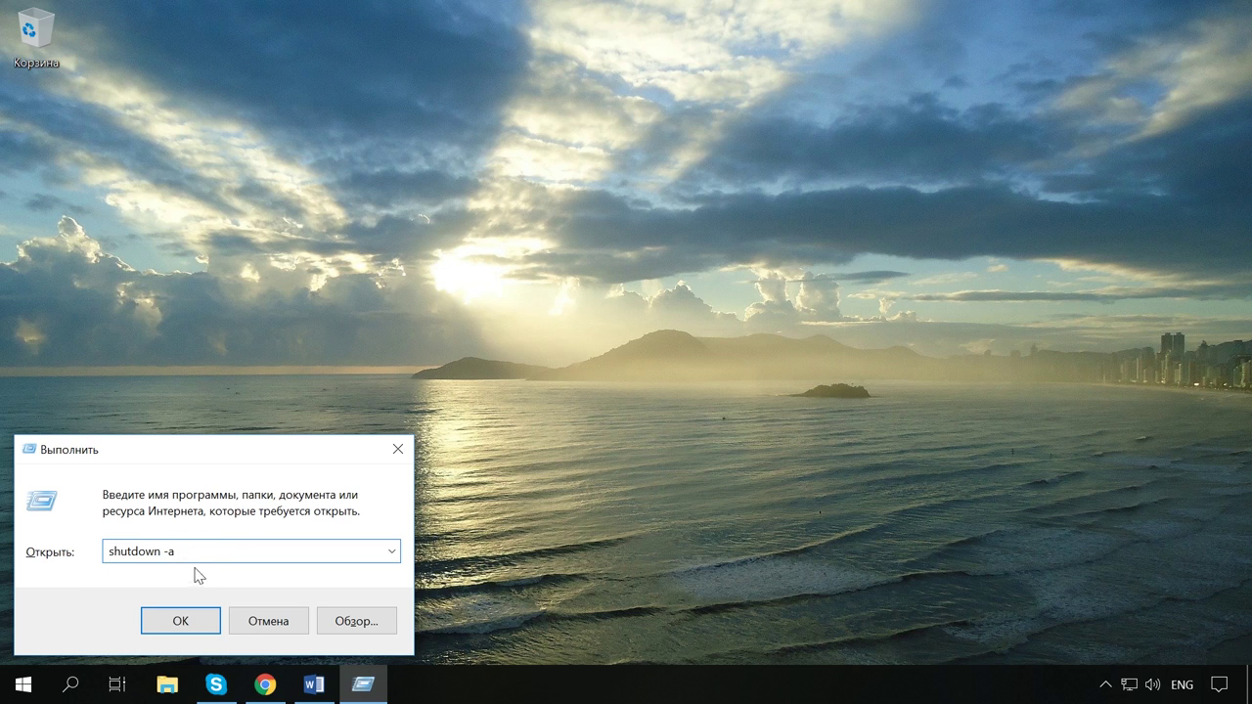
pyautogui.click(202, 621)
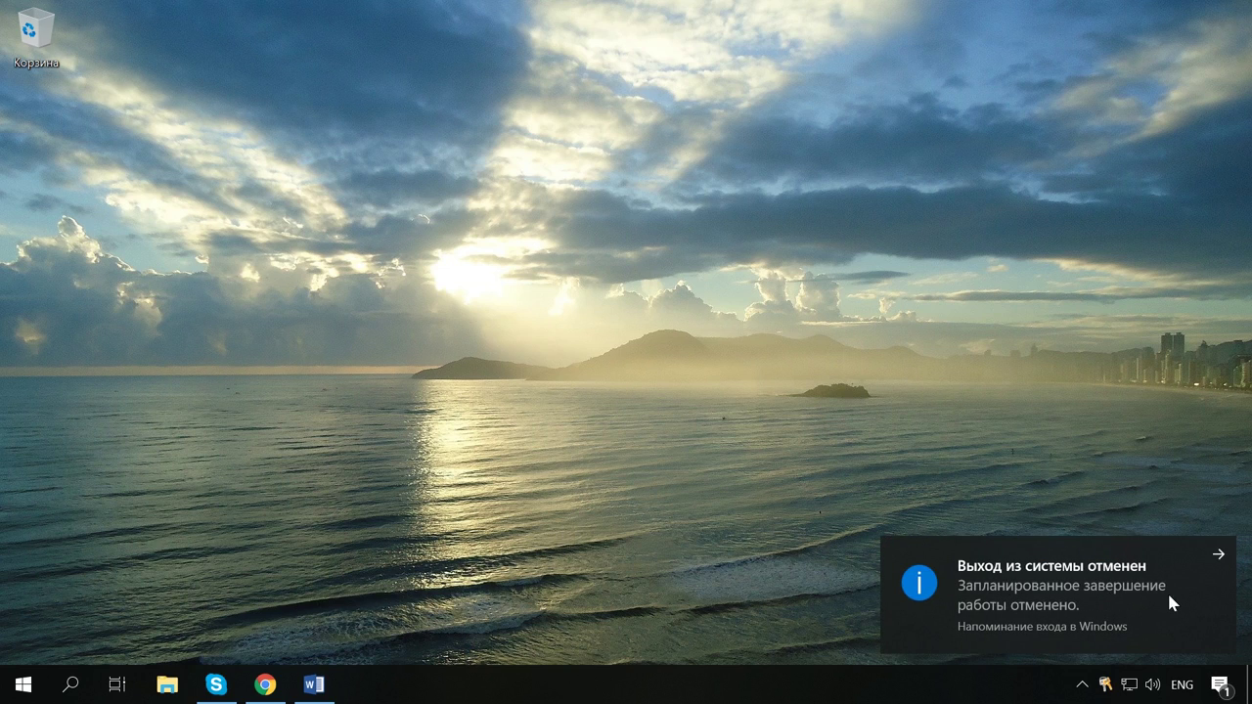
pyautogui.click(1221, 559)
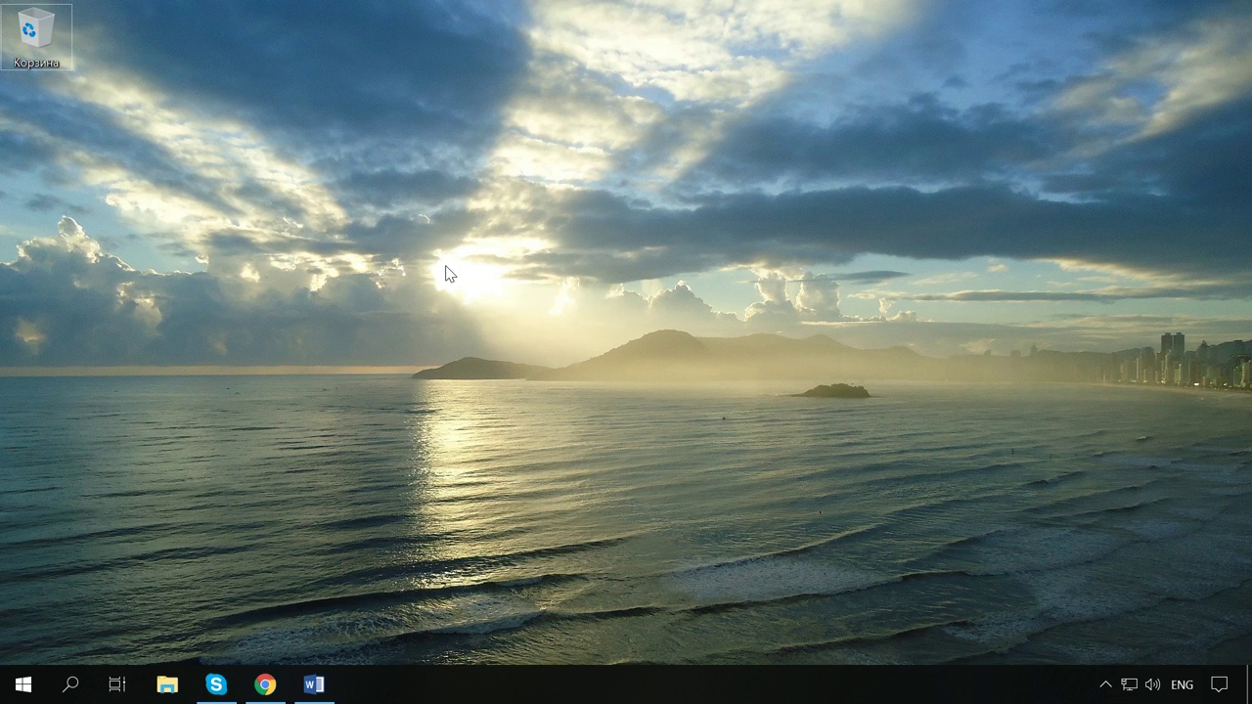
# Create a desktop shortcut for the command shutdown -s -t 3600, keeping the suggested name shutdown.exe
pyautogui.rightClick(68, 176)
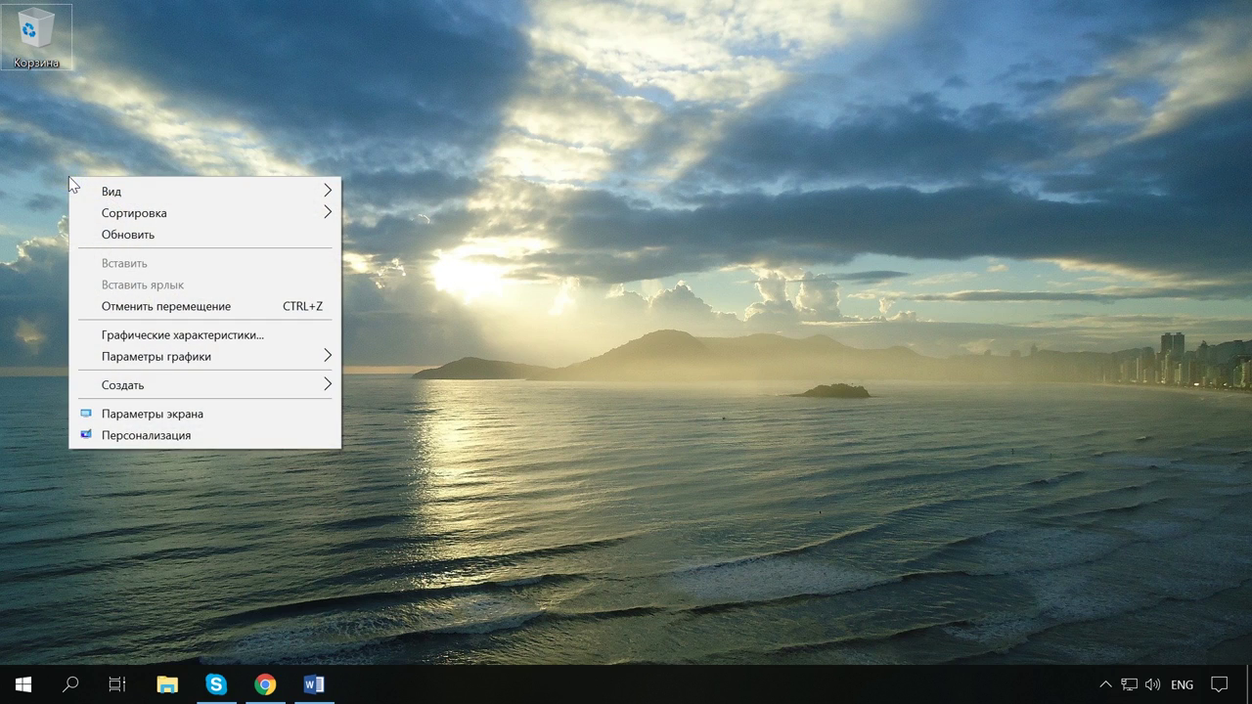
pyautogui.moveTo(207, 390)
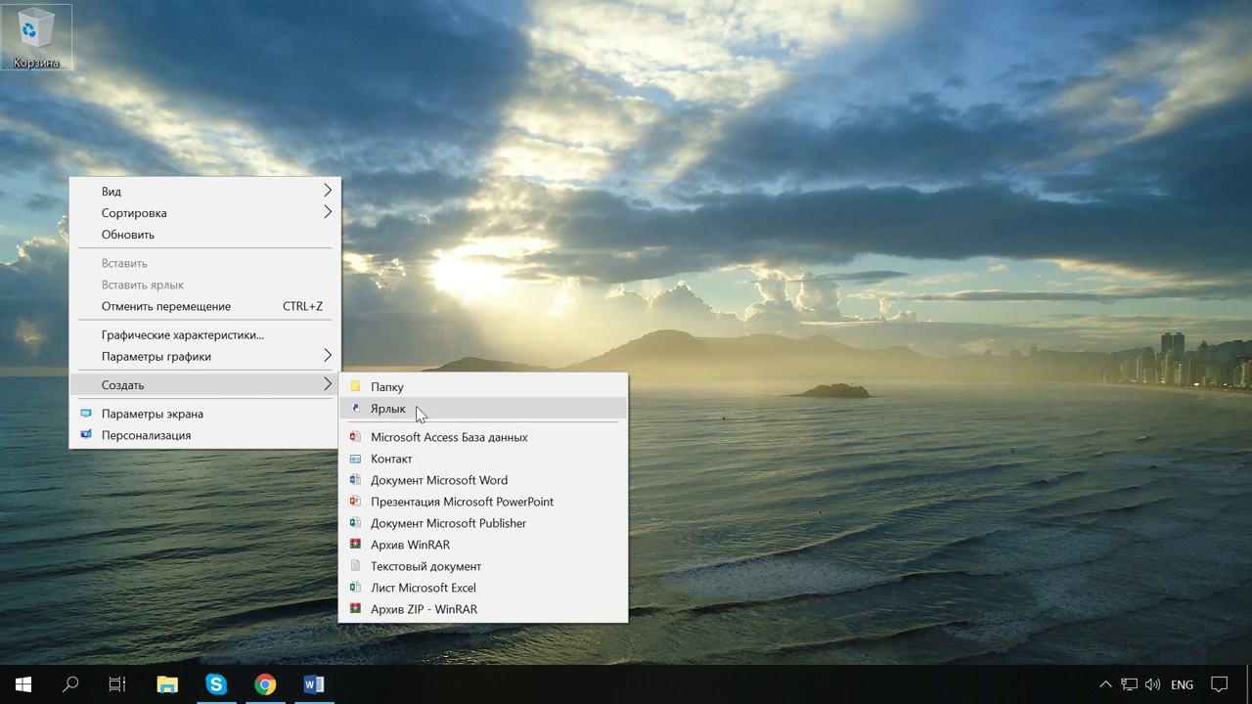
pyautogui.click(392, 409)
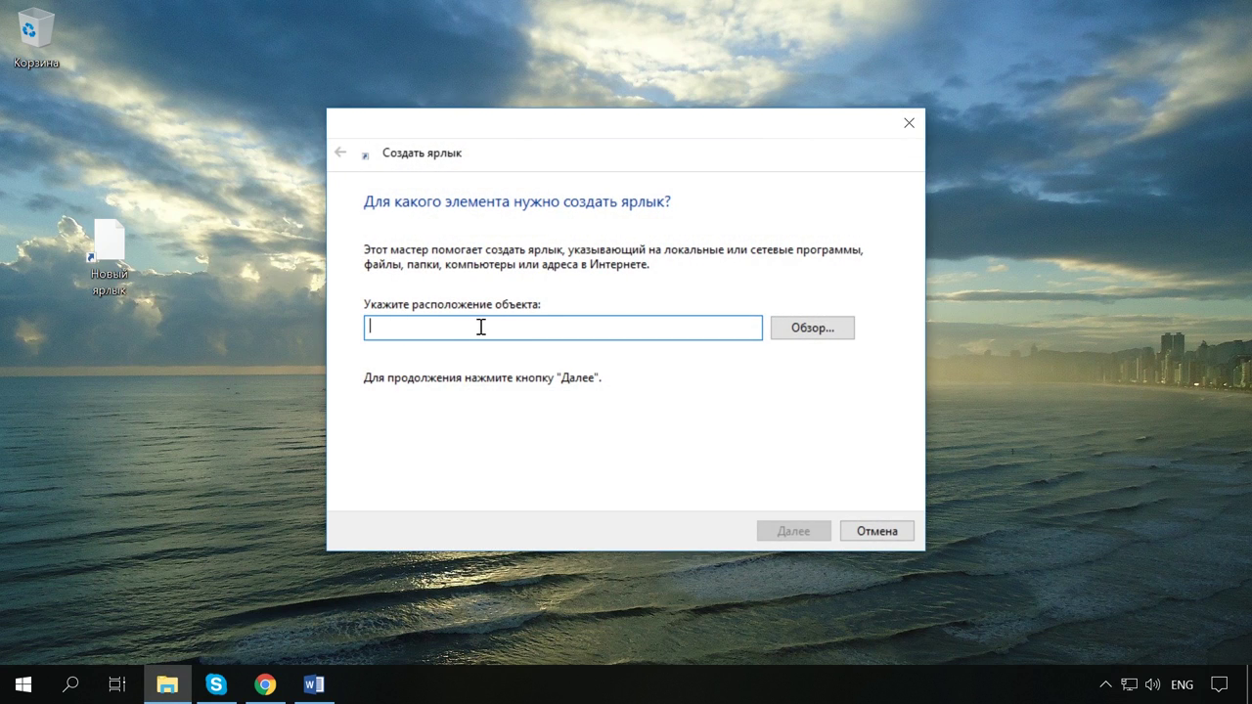
pyautogui.write('shutd')
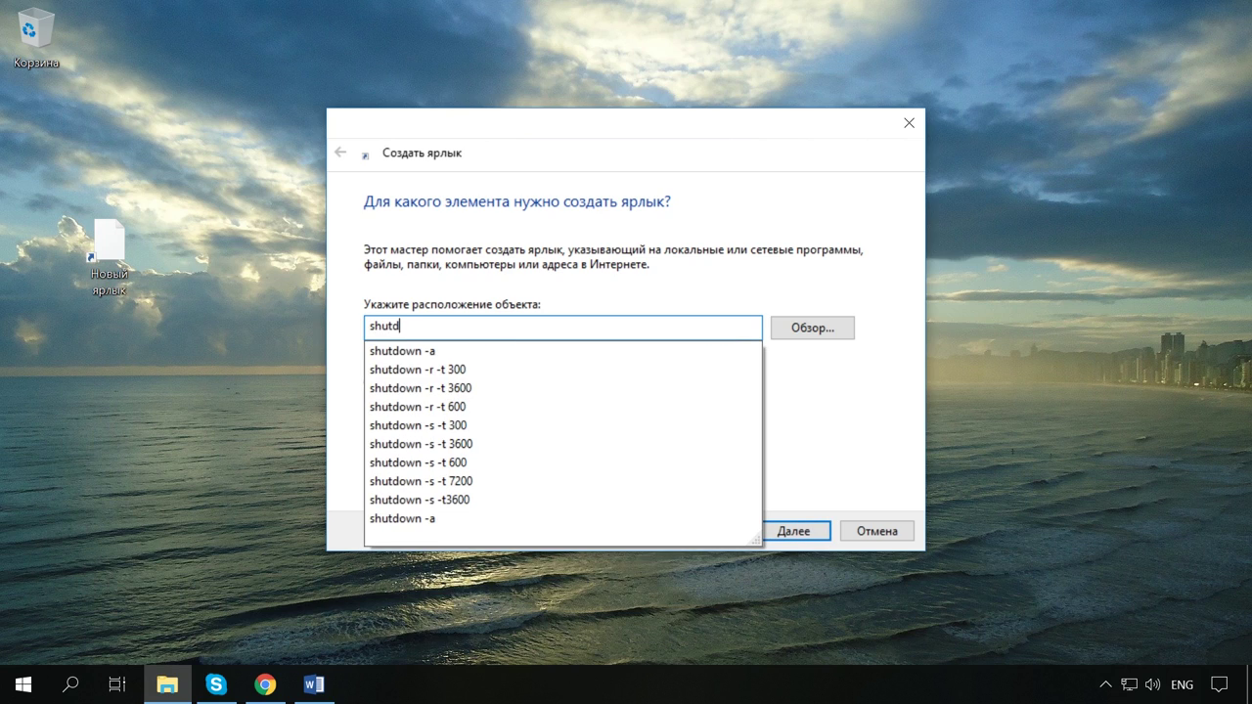
pyautogui.write('own -s -t 3600')
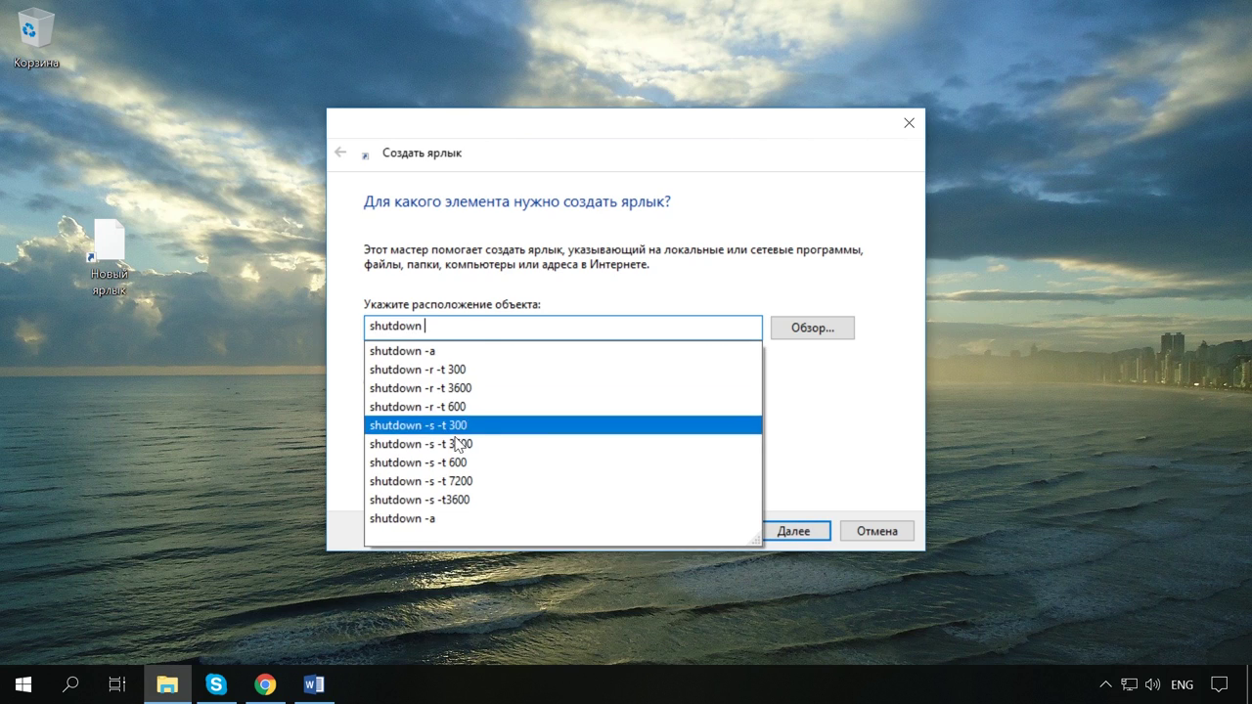
pyautogui.click(456, 443)
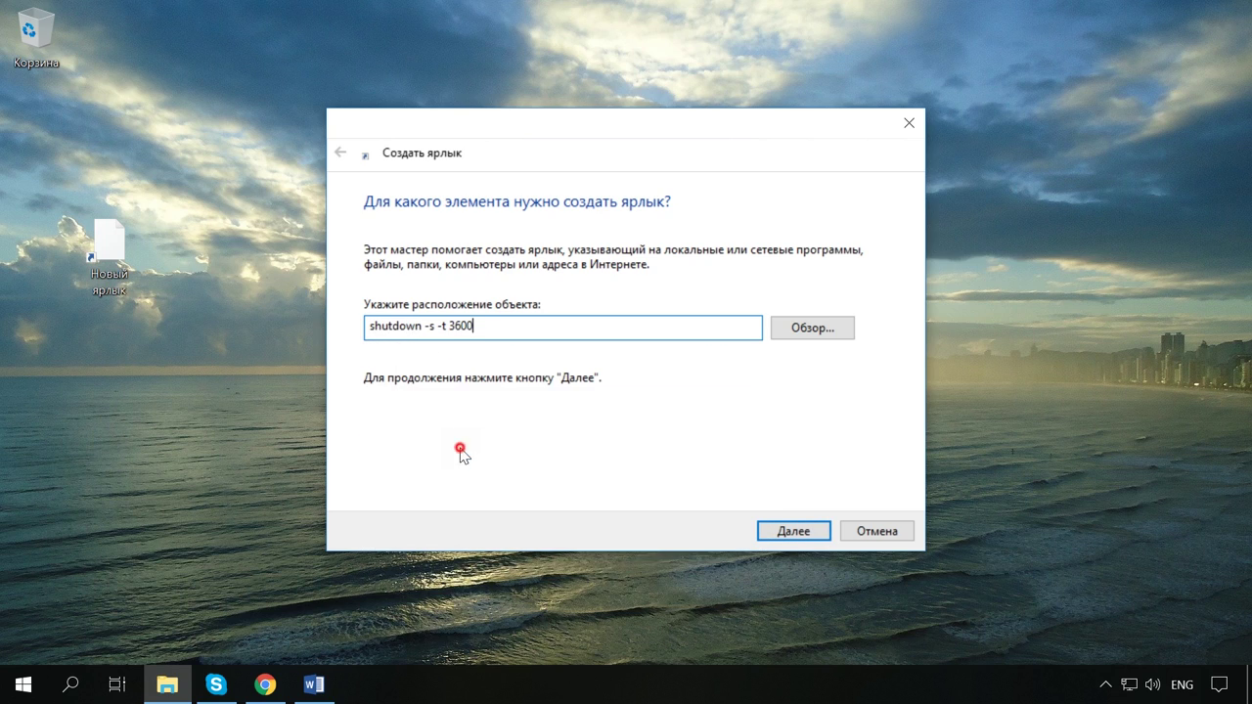
pyautogui.click(798, 537)
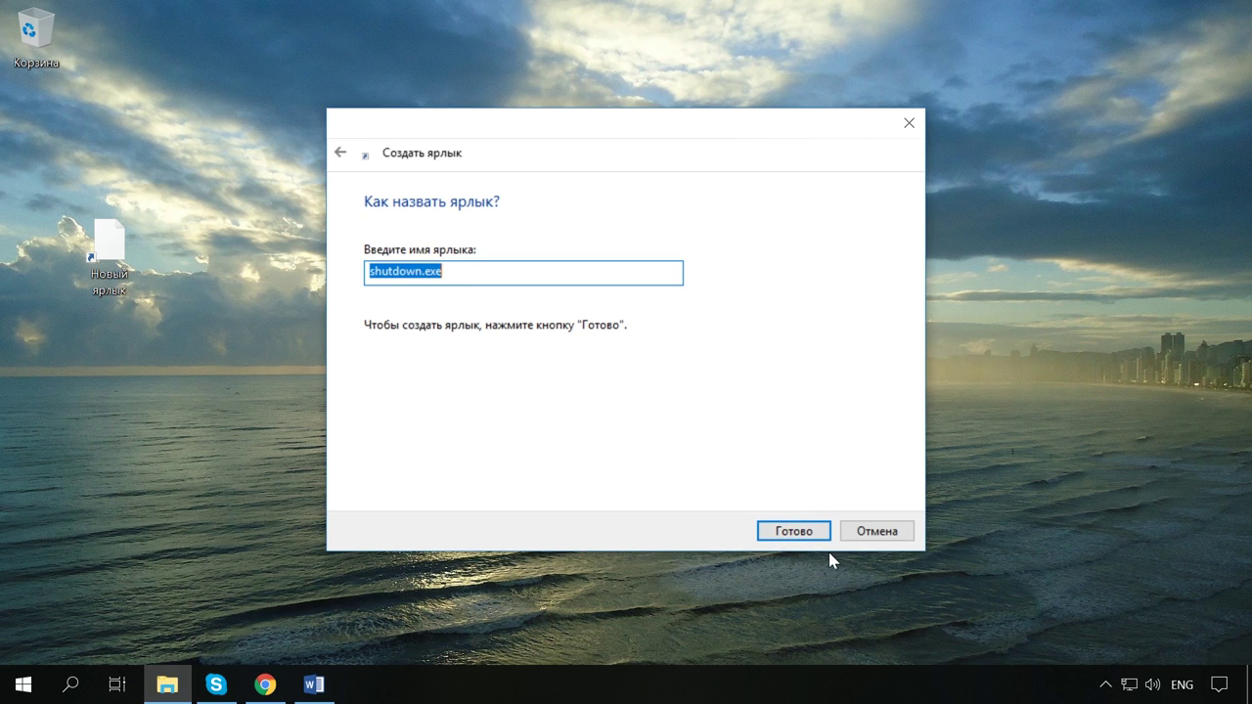
pyautogui.click(800, 534)
# Place the new shutdown.exe shortcut directly below the Recycle Bin and run it to schedule the shutdown
pyautogui.moveTo(103, 245); pyautogui.dragTo(36, 140)
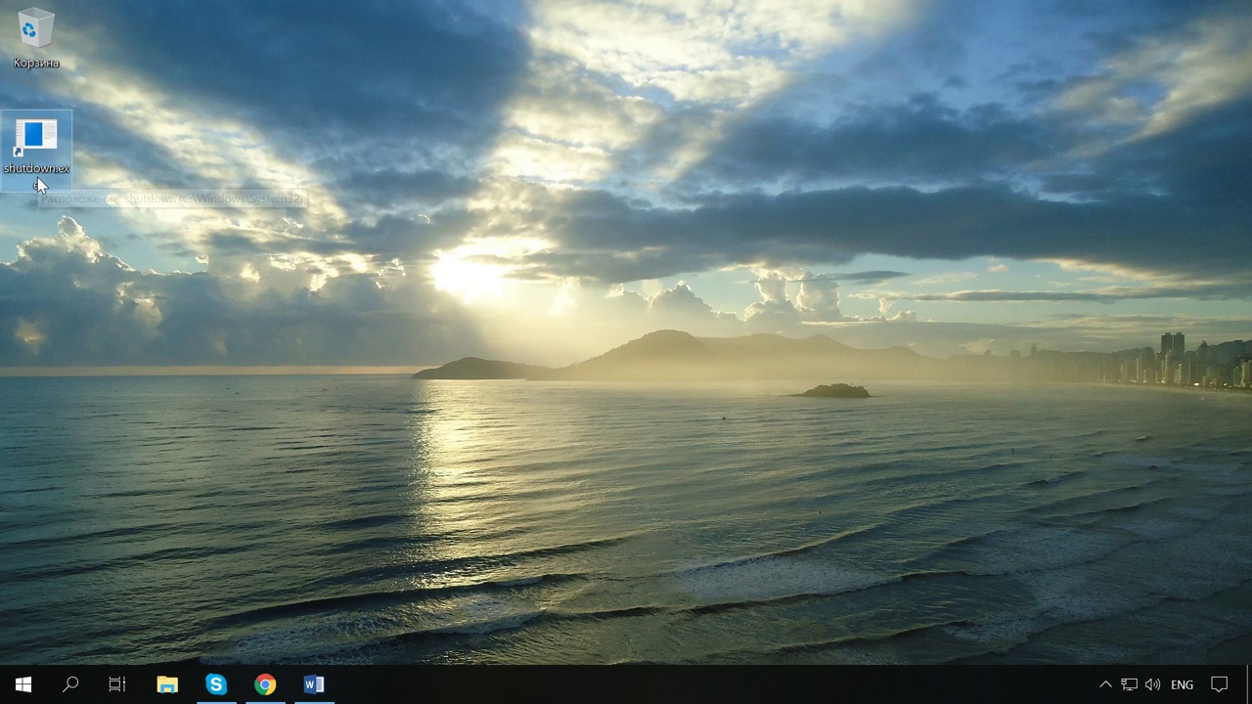
pyautogui.doubleClick(52, 152)
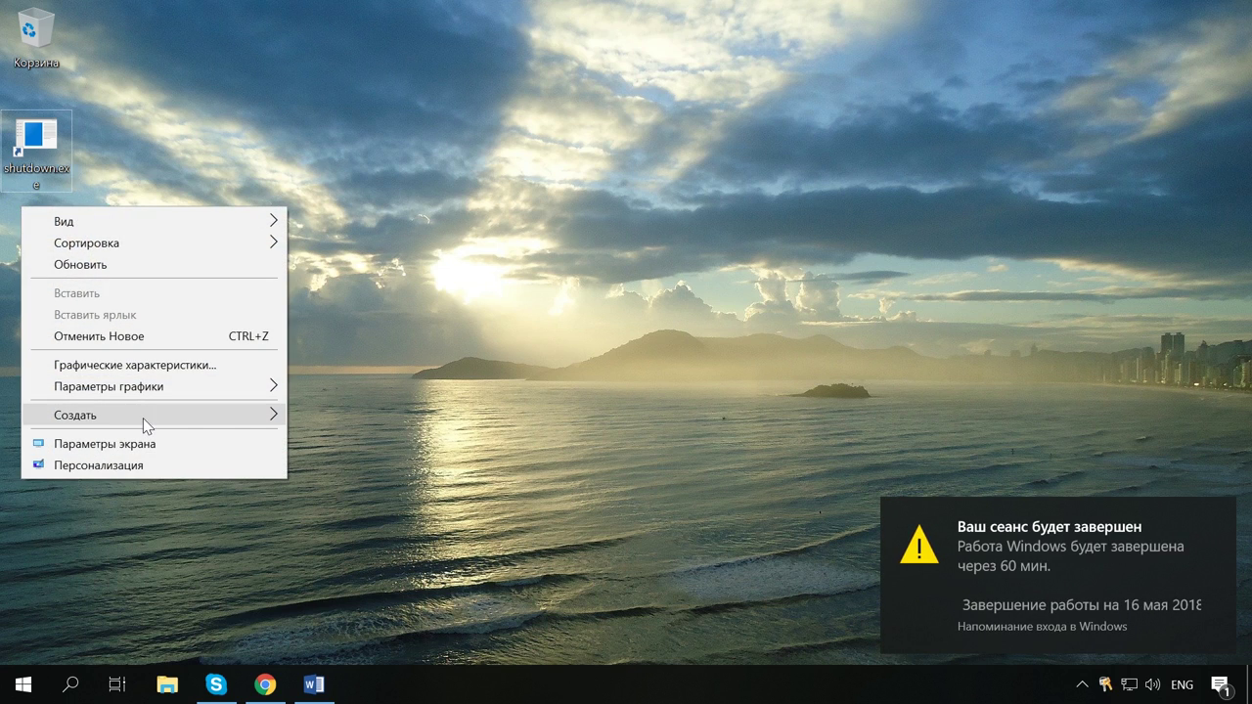
# Create a second desktop shortcut for shutdown -a with the suggested name, and run it to cancel the scheduled shutdown
pyautogui.moveTo(143, 416)
pyautogui.click(338, 439)
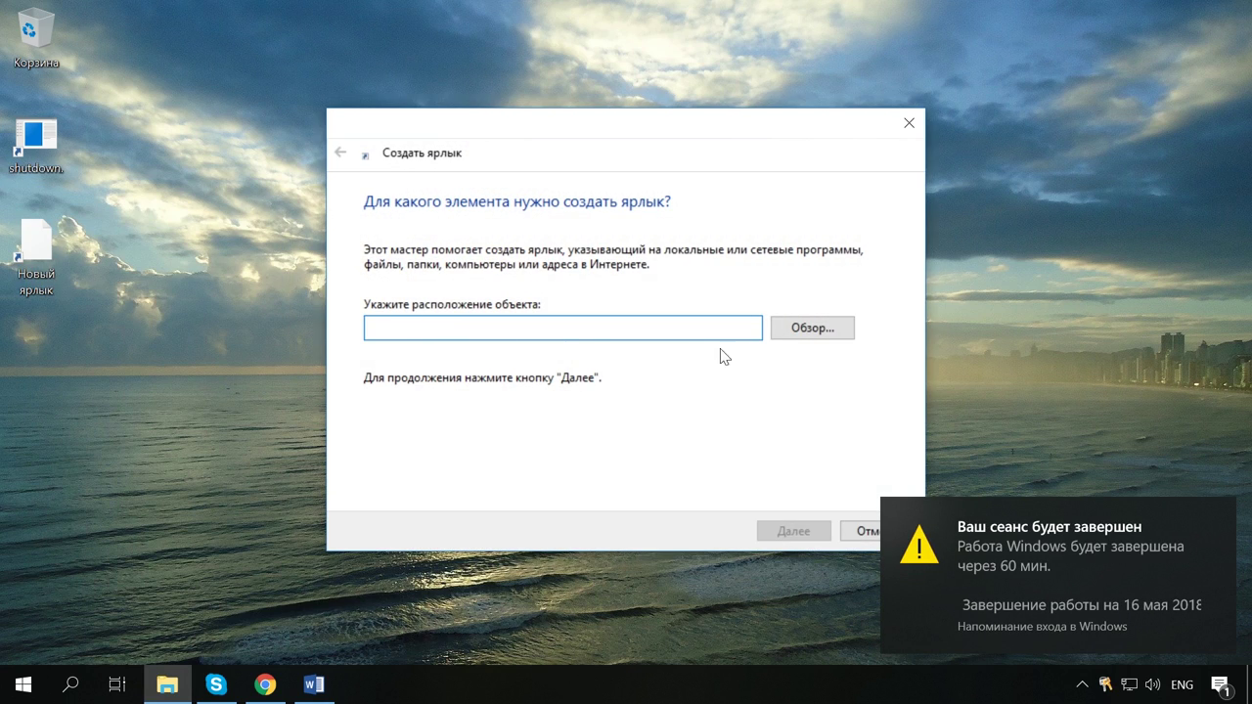
pyautogui.write('s')
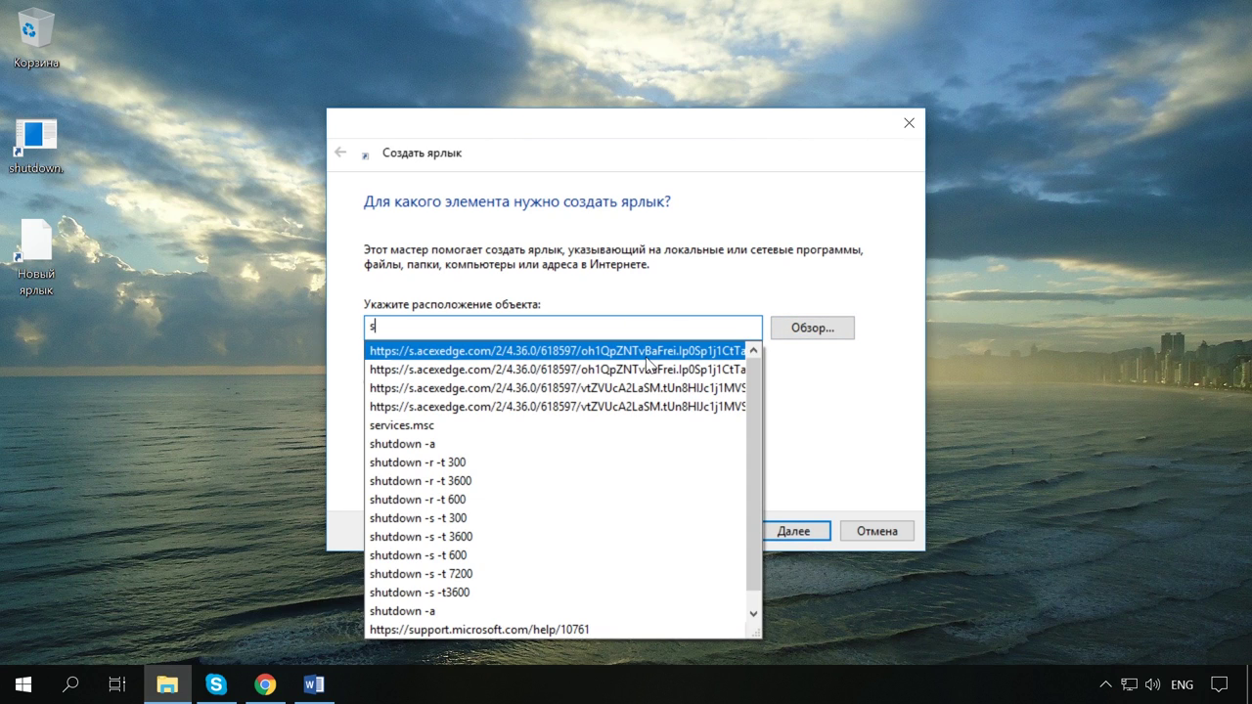
pyautogui.click(439, 443)
pyautogui.click(812, 533)
pyautogui.click(804, 533)
pyautogui.doubleClick(36, 245)
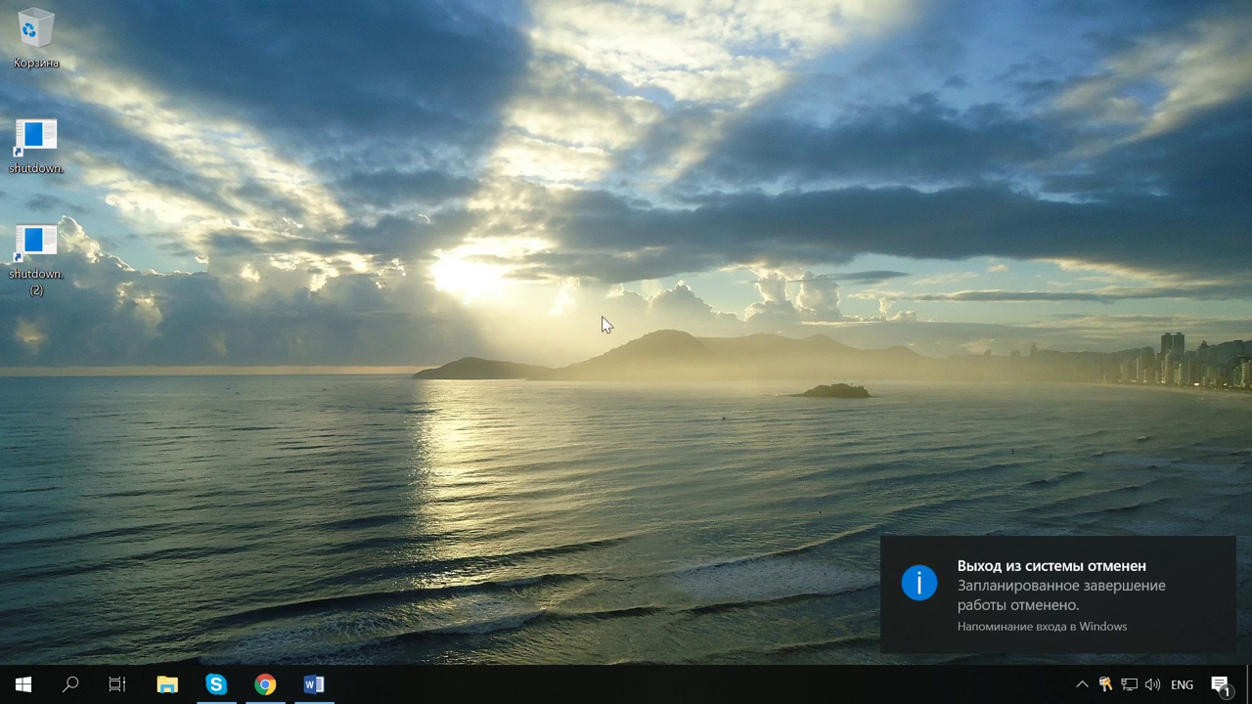
# Pin the shutdown.exe (2) shortcut to the taskbar and delete its copy from the desktop
pyautogui.rightClick(49, 241)
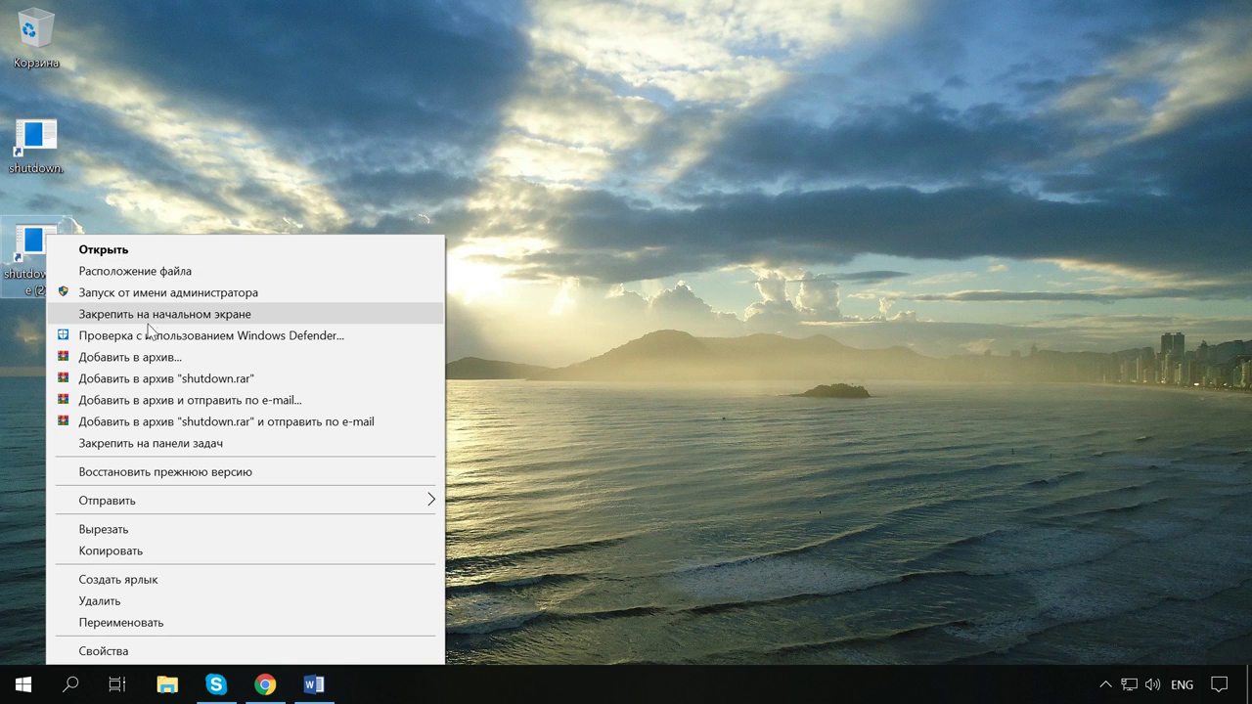
pyautogui.click(191, 445)
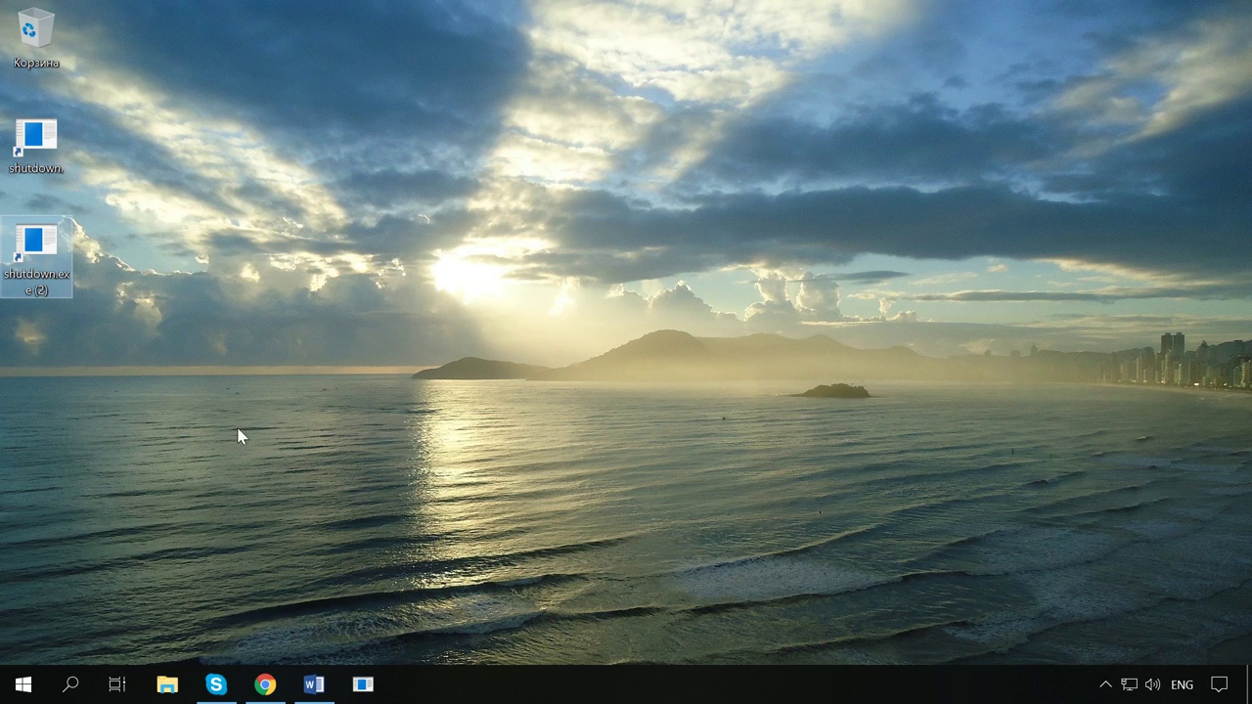
pyautogui.rightClick(37, 262)
pyautogui.click(115, 603)
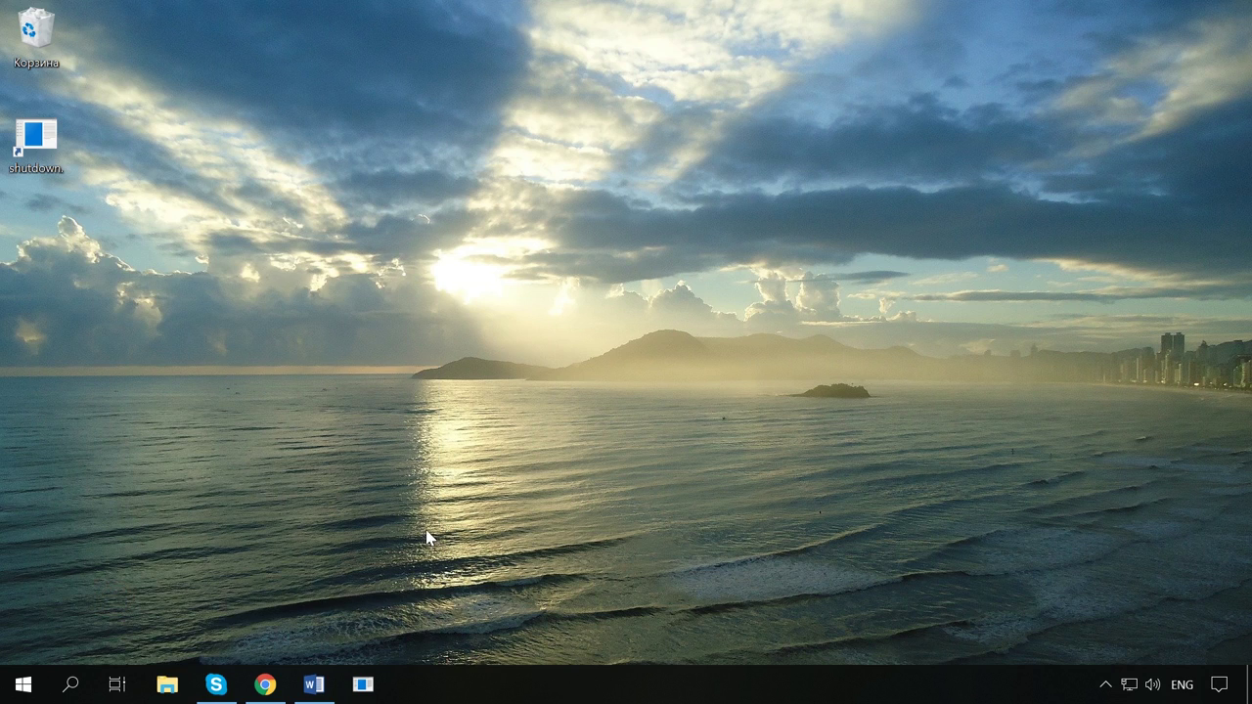
# Change the desktop shutdown.exe shortcut's icon to the red power symbol from SHELL32.dll and apply it
pyautogui.click(42, 159)
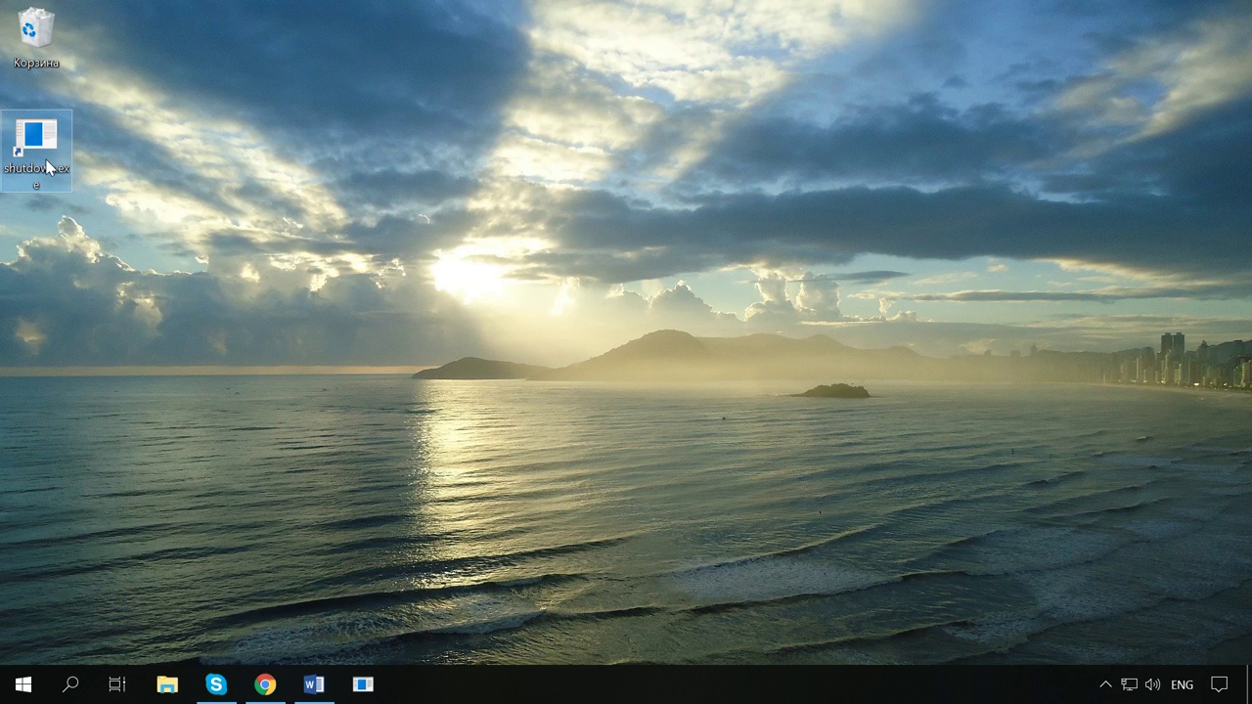
pyautogui.rightClick(45, 162)
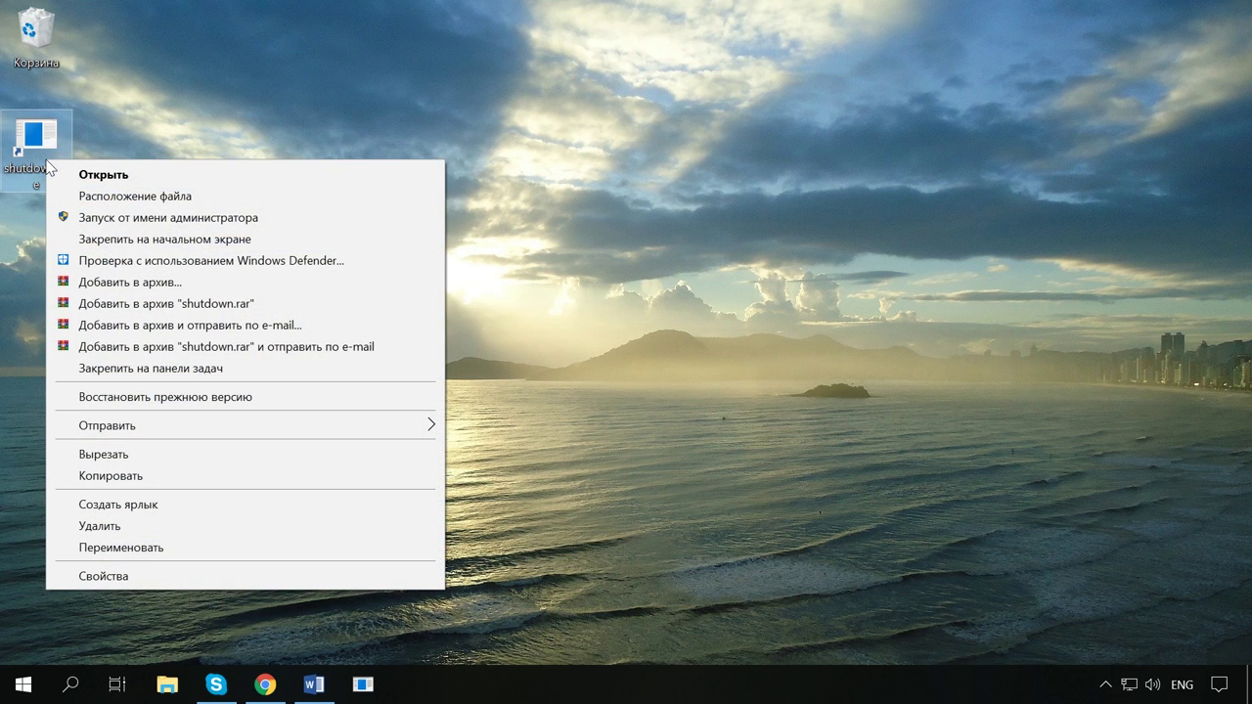
pyautogui.click(158, 578)
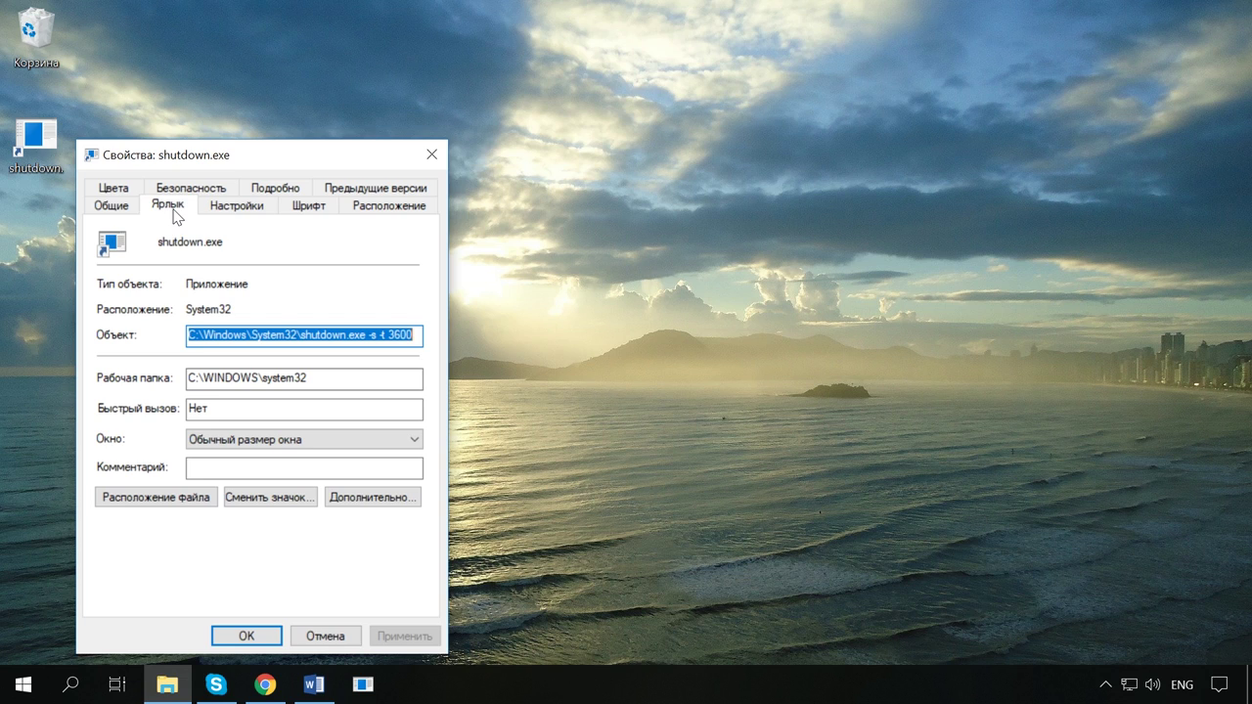
pyautogui.click(290, 508)
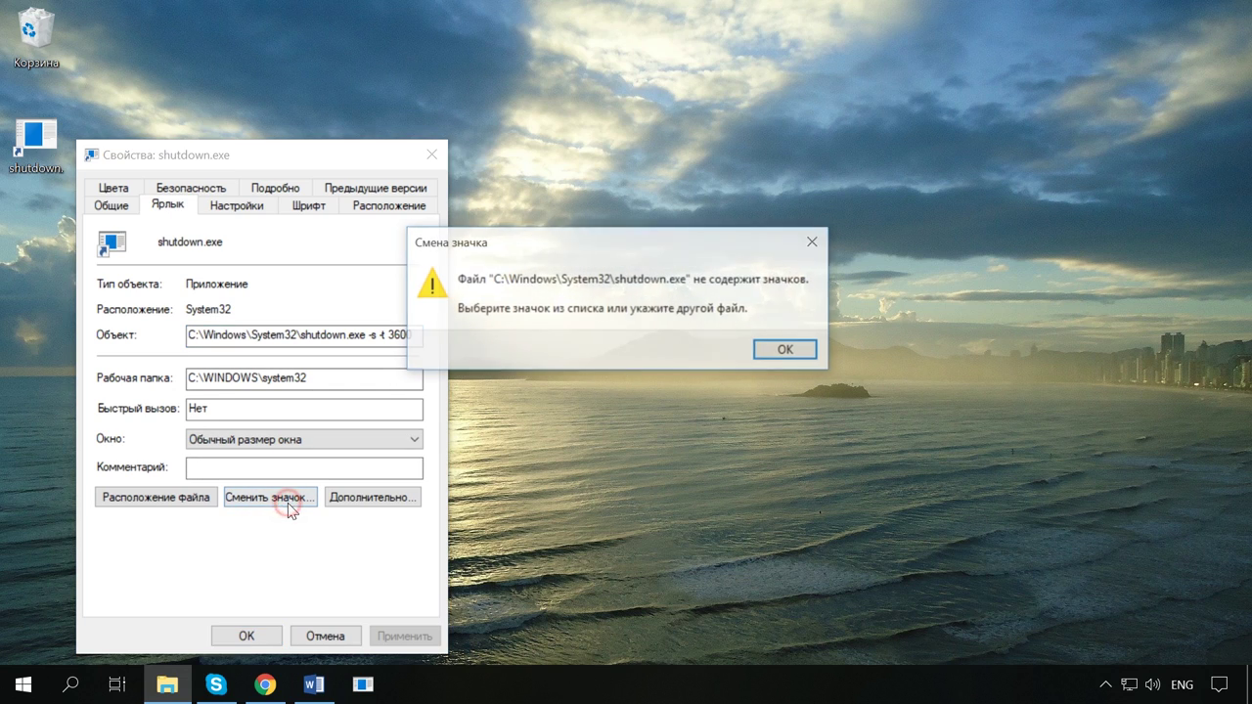
pyautogui.click(788, 352)
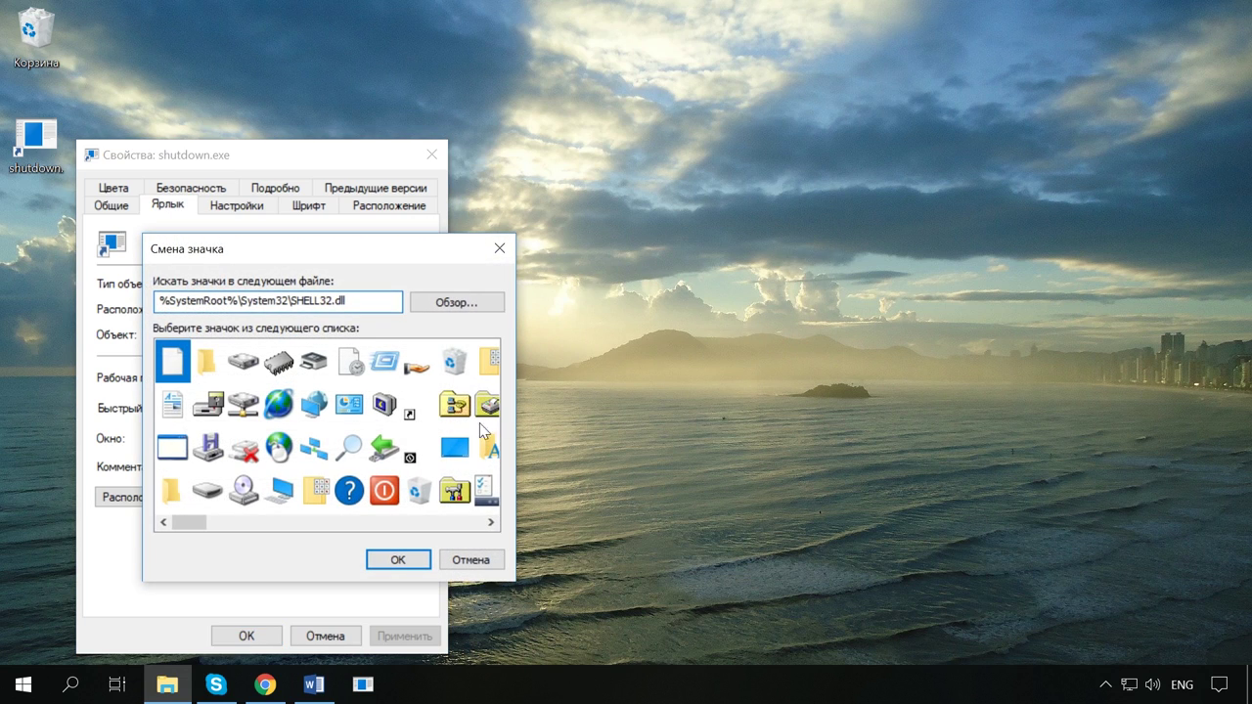
pyautogui.click(388, 494)
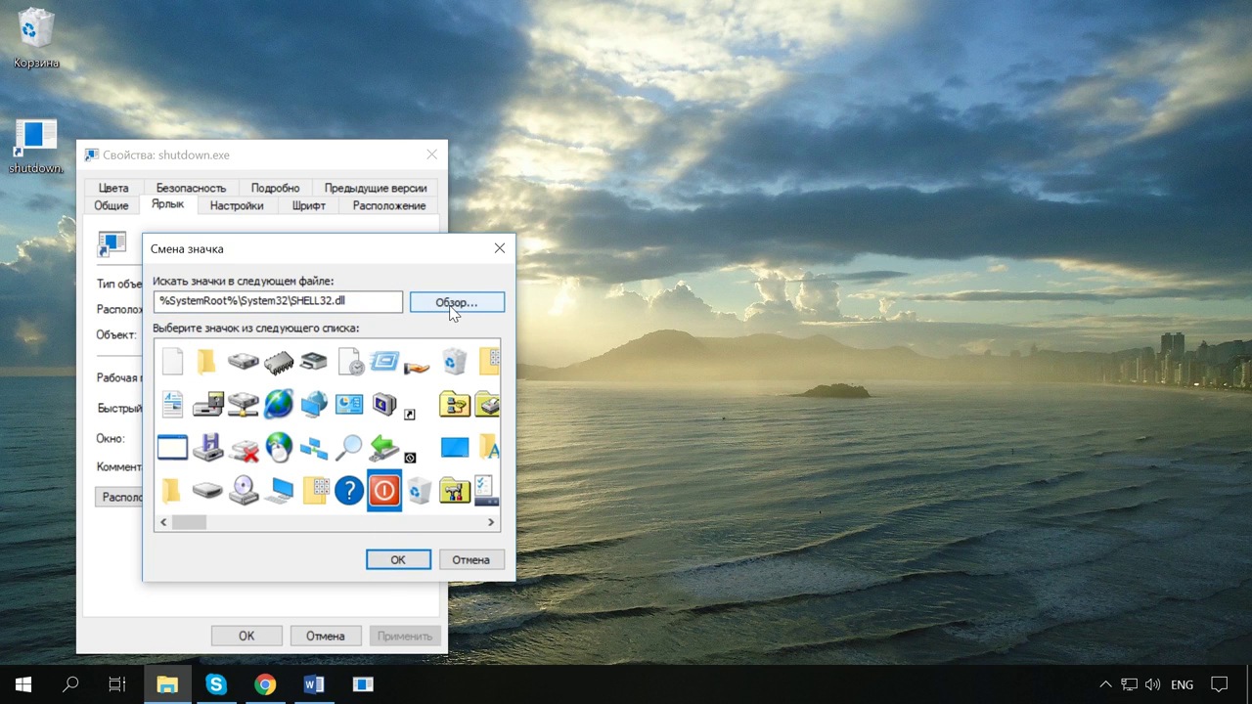
pyautogui.click(397, 561)
pyautogui.click(401, 637)
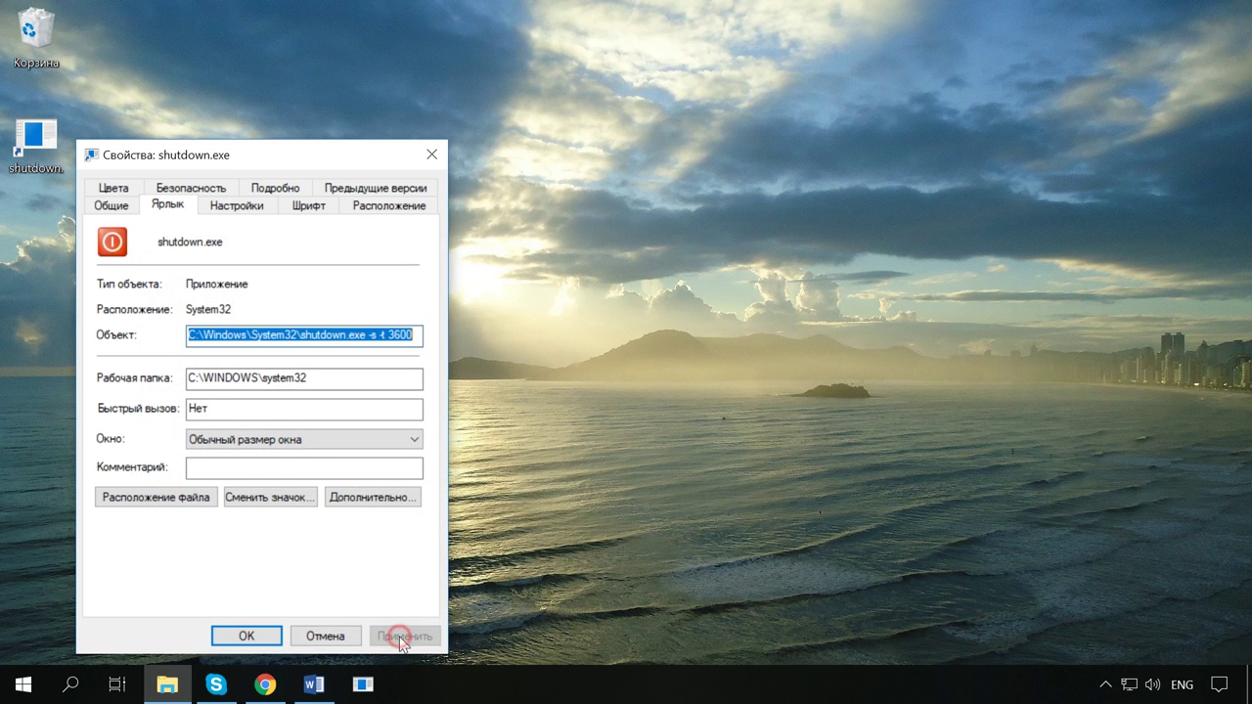
pyautogui.click(246, 636)
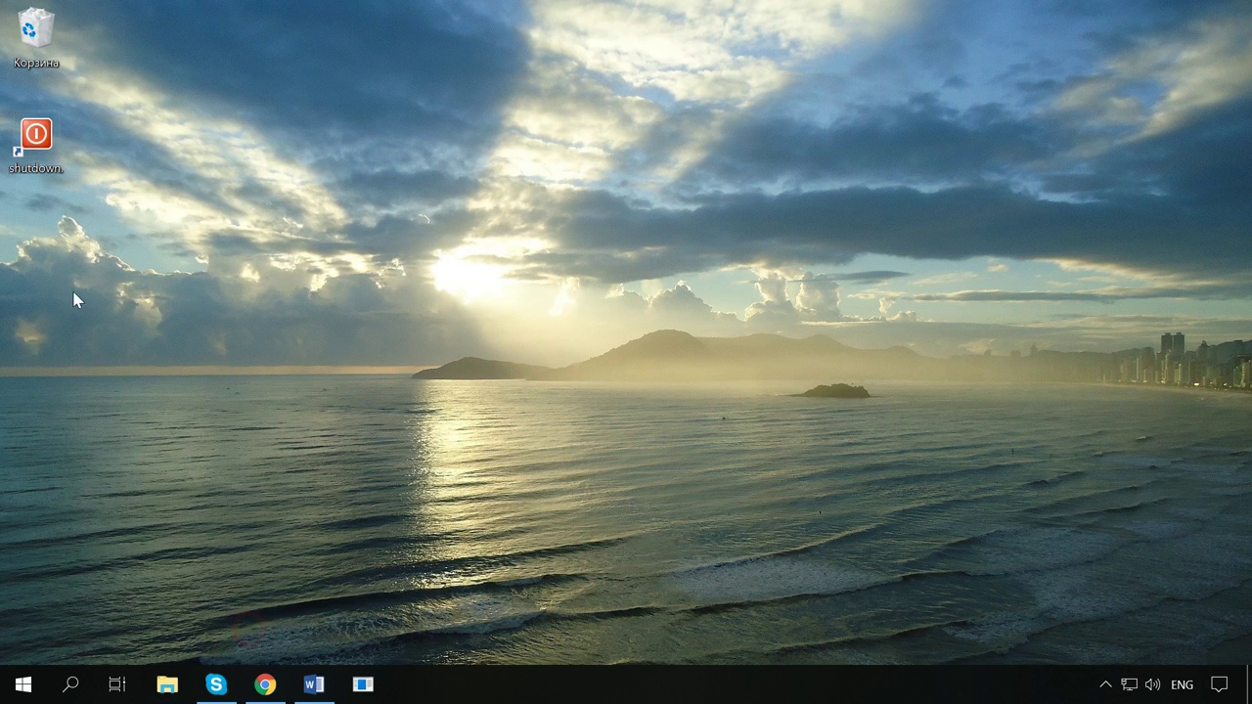
# Set the shutdown delay in the desktop shutdown.exe shortcut's target to 7200 seconds and apply it
pyautogui.rightClick(41, 176)
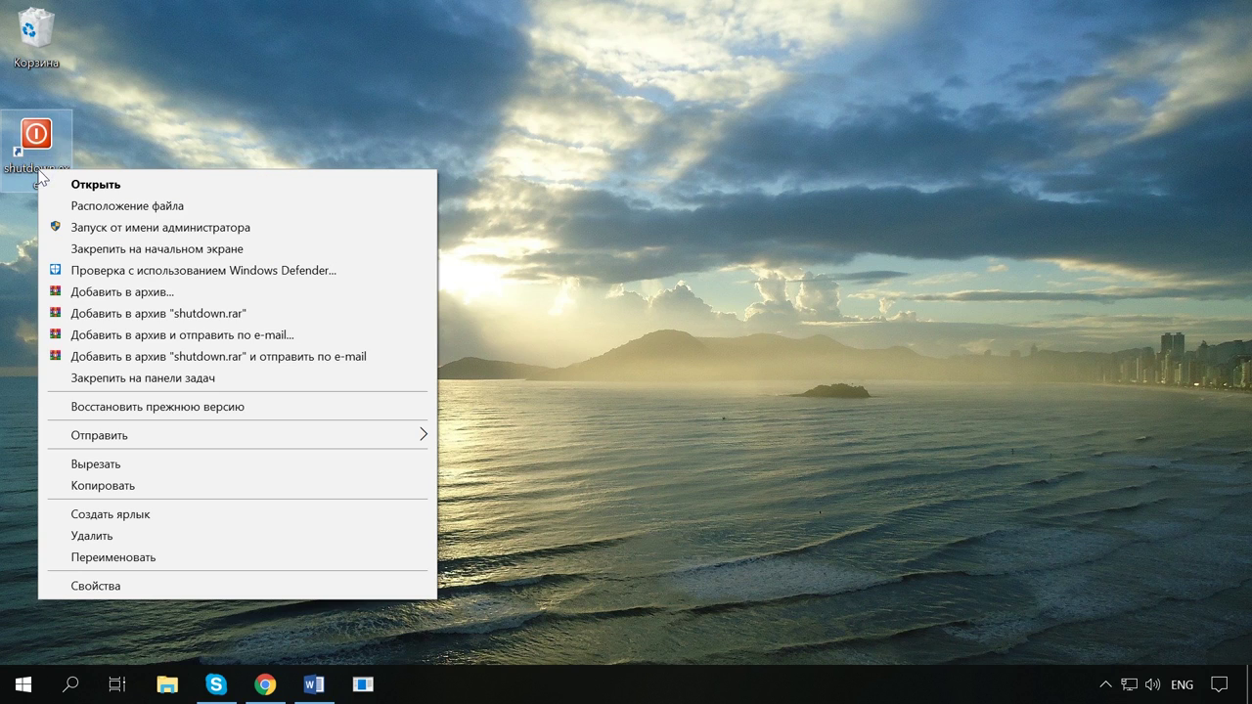
pyautogui.click(95, 586)
pyautogui.doubleClick(393, 335)
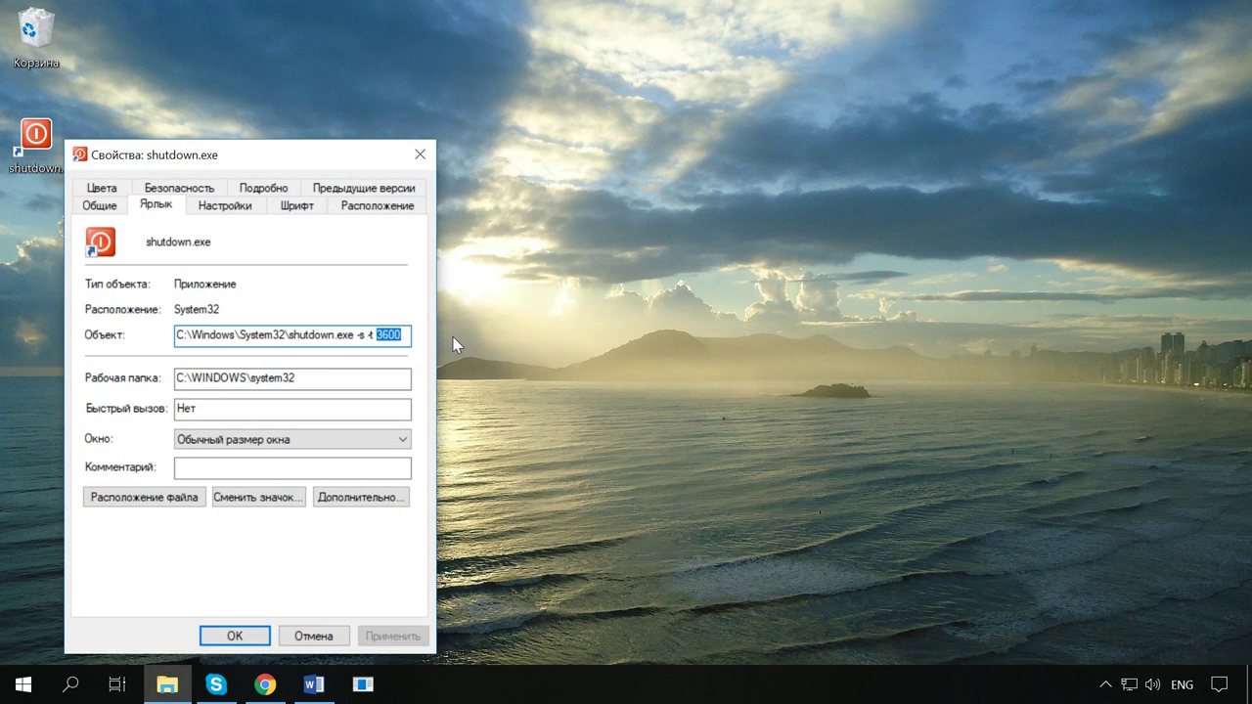
pyautogui.write('7200')
pyautogui.click(393, 636)
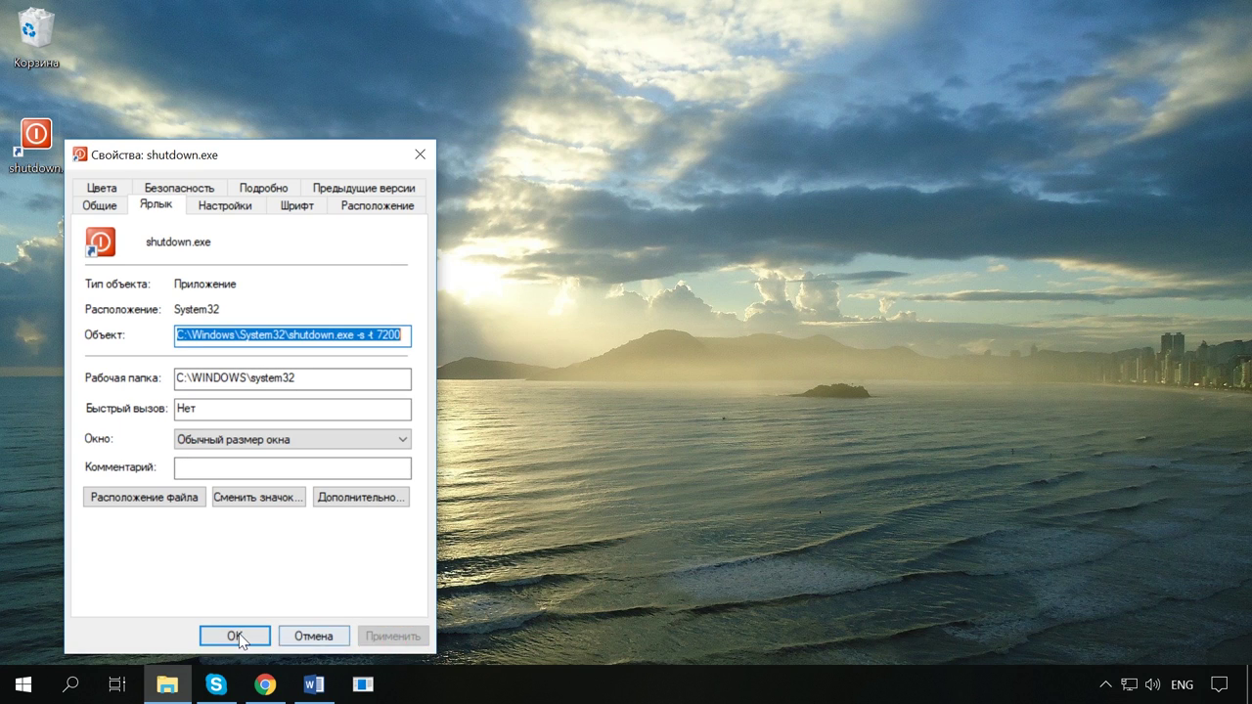
pyautogui.click(235, 636)
# Create a new text document on the desktop and change its file extension to bat, accepting the extension change
pyautogui.rightClick(41, 208)
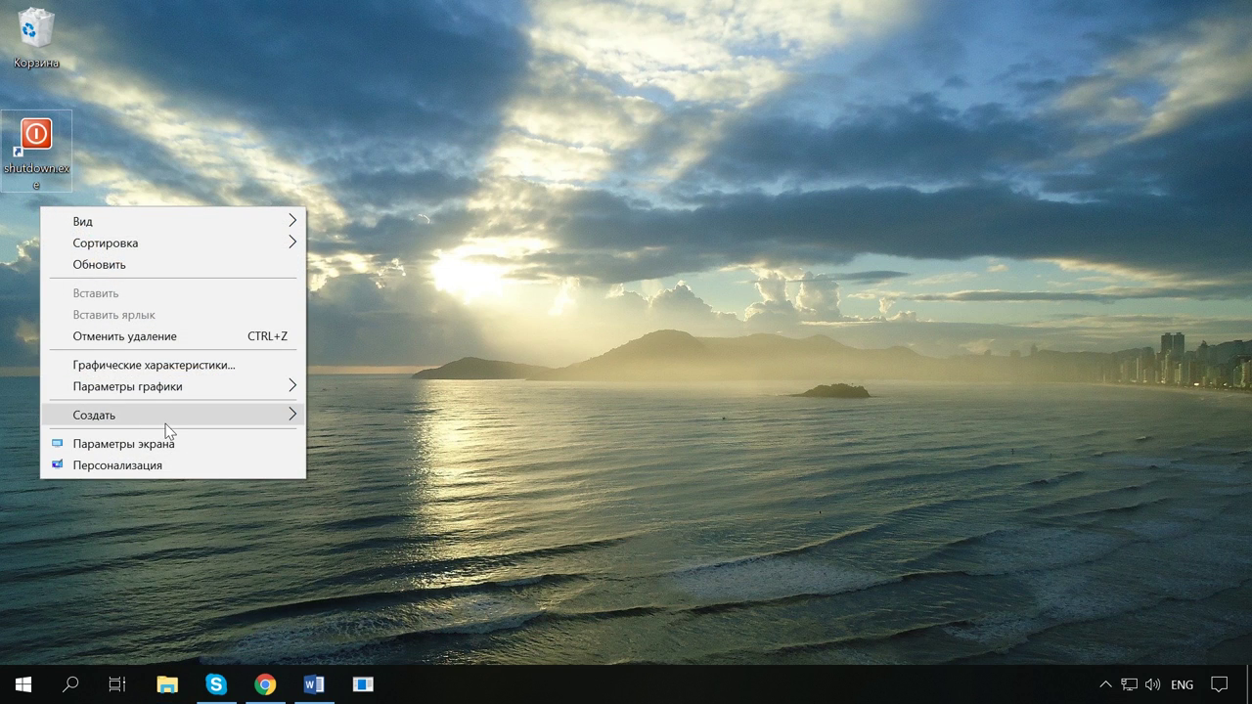
pyautogui.moveTo(166, 430)
pyautogui.click(411, 599)
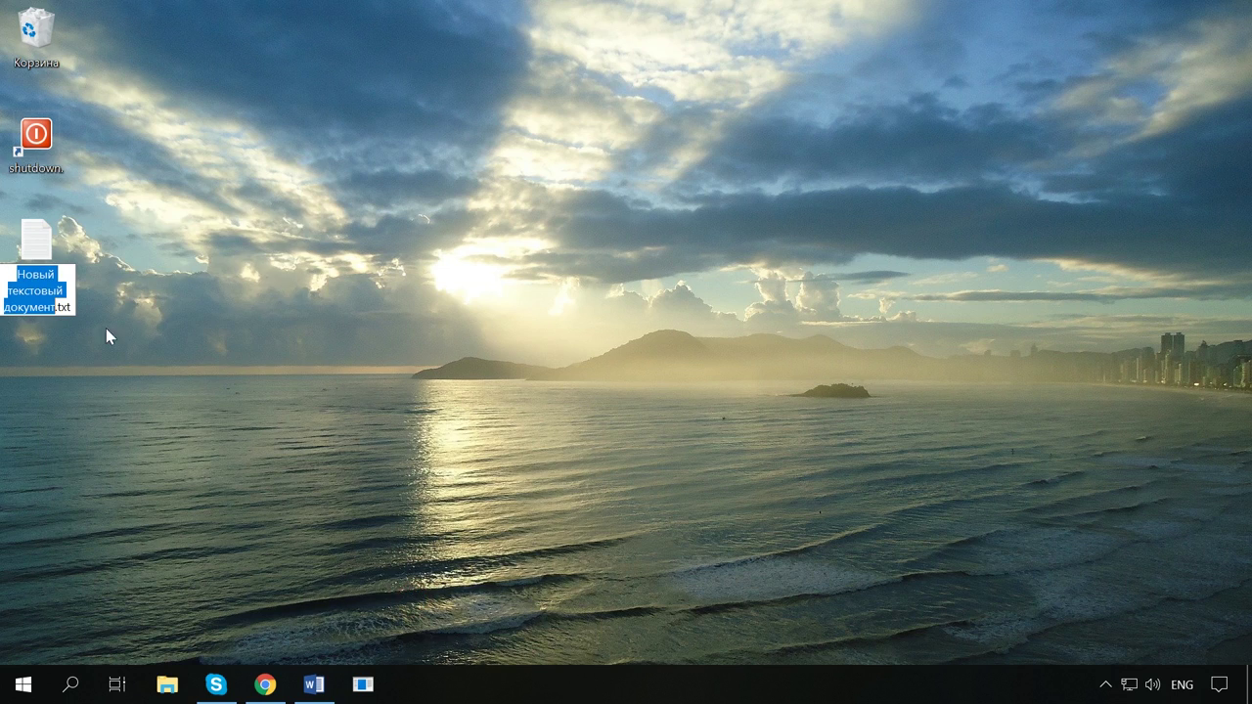
pyautogui.moveTo(74, 307); pyautogui.dragTo(60, 309)
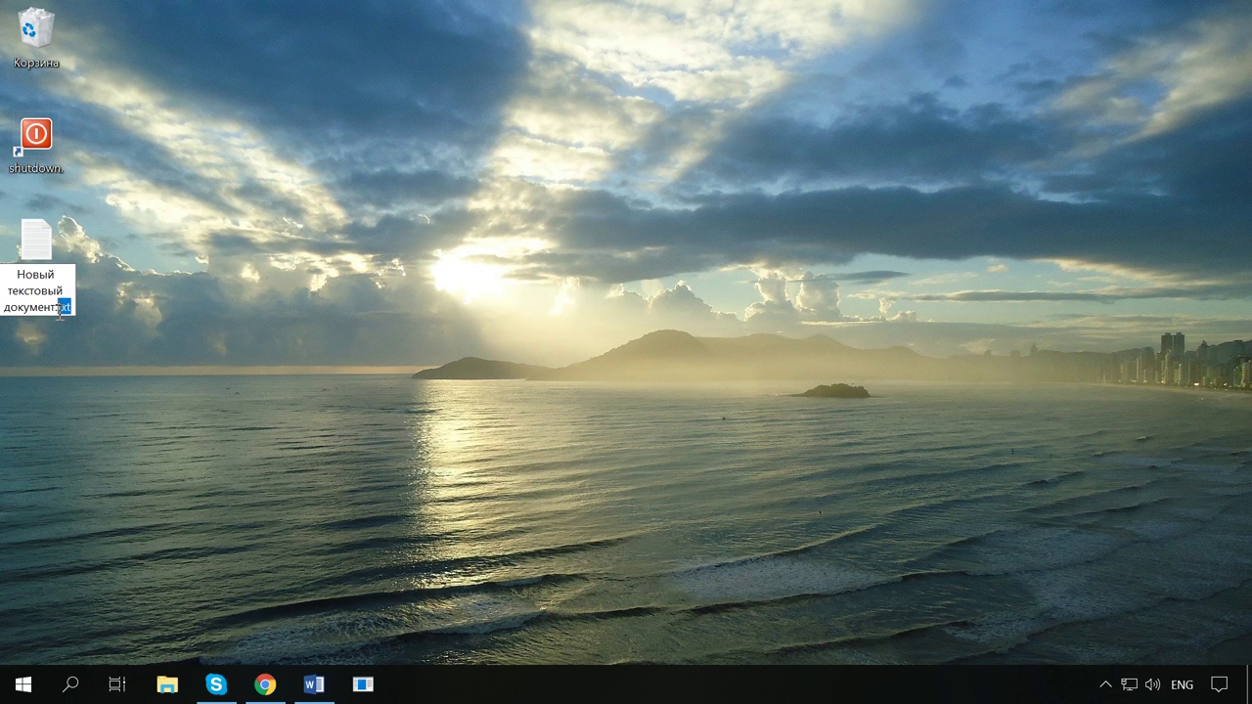
pyautogui.write('bat')
pyautogui.press('Return')
pyautogui.press('Return')
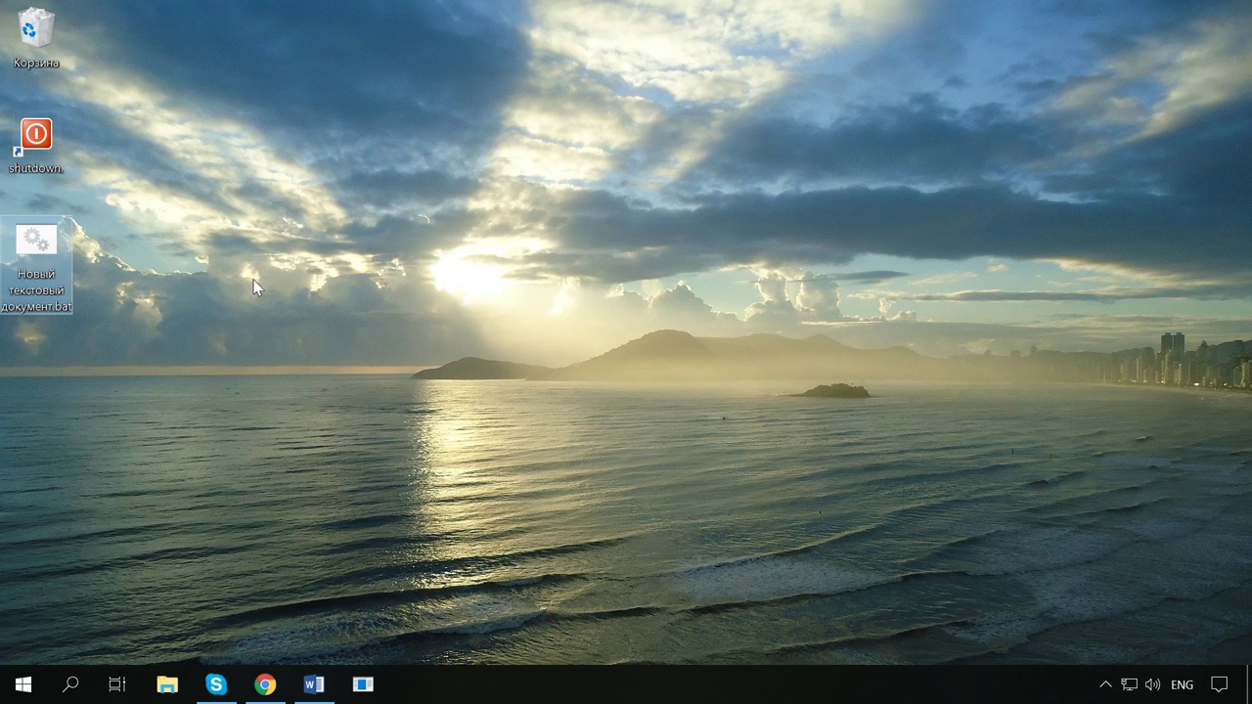
# Fill the batch file with echo off, cls, set /p timer_off="Vvedite vremya v sekundah: " and shutdown -s -t %timer_off% on separate lines, and save it
pyautogui.rightClick(32, 237)
pyautogui.click(78, 248)
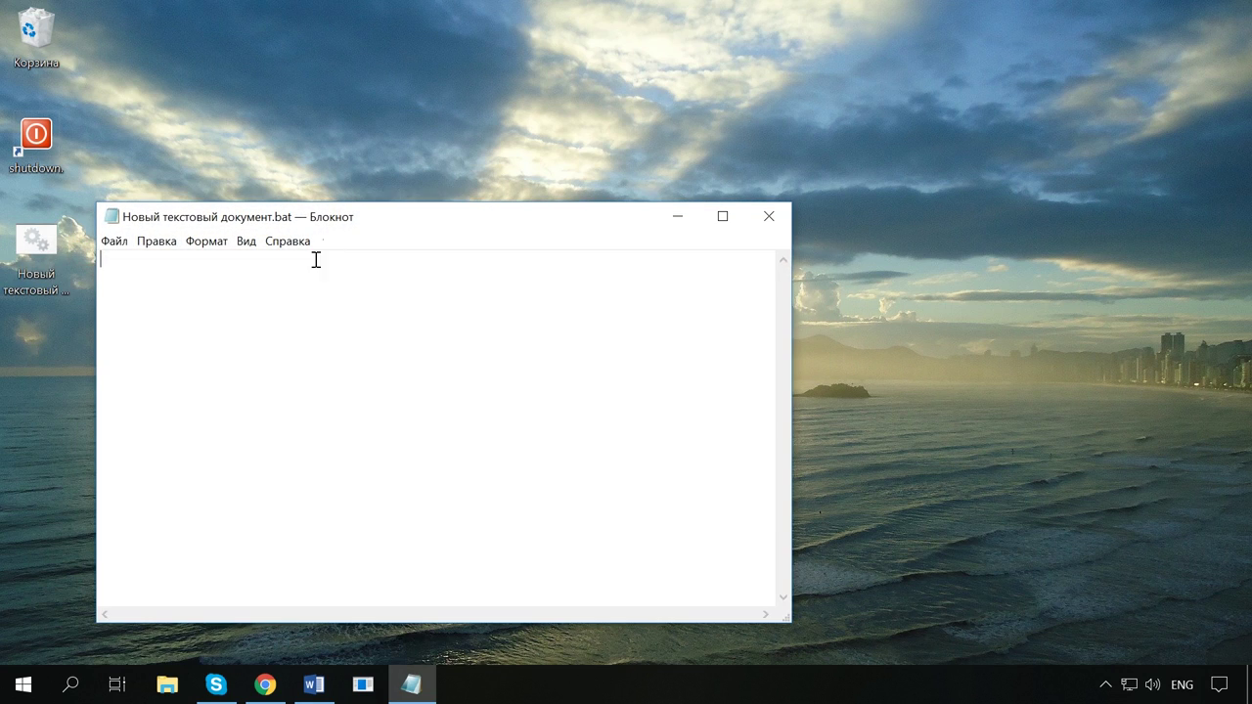
pyautogui.write('echo off cls set /p timer_off="Vvedite vremya v sekundah: " shutdown -s -t %timer_off%')
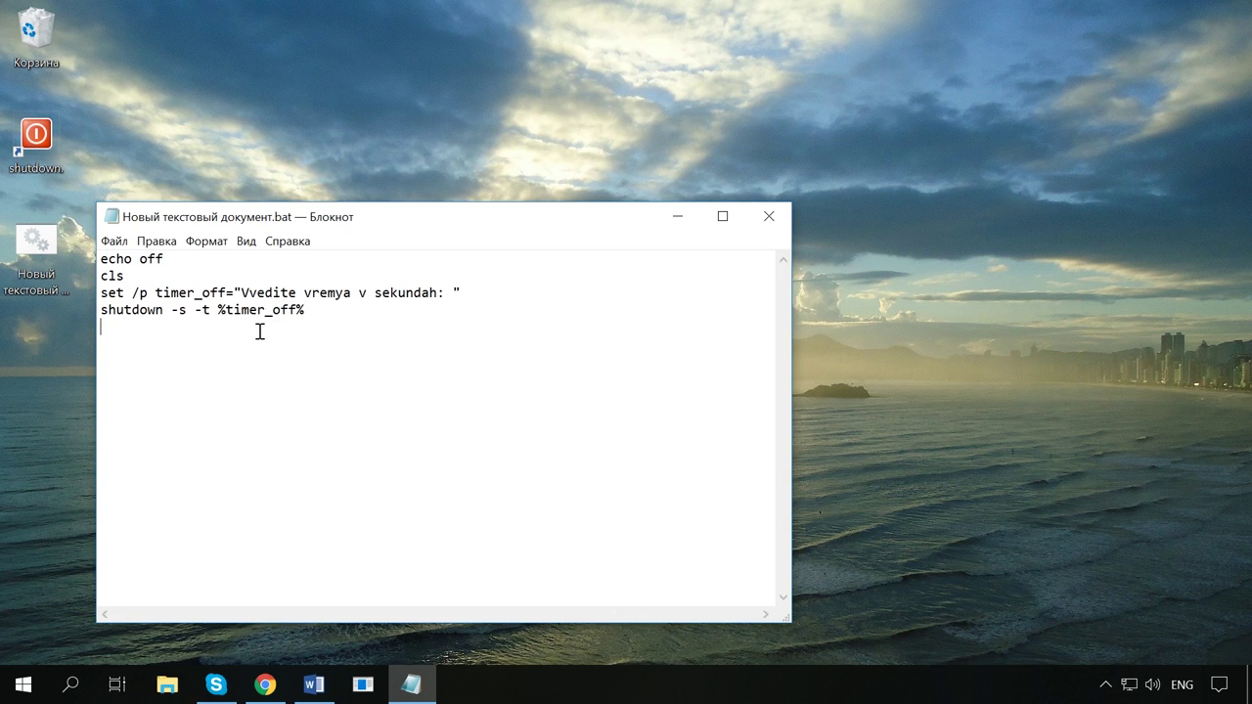
pyautogui.click(769, 217)
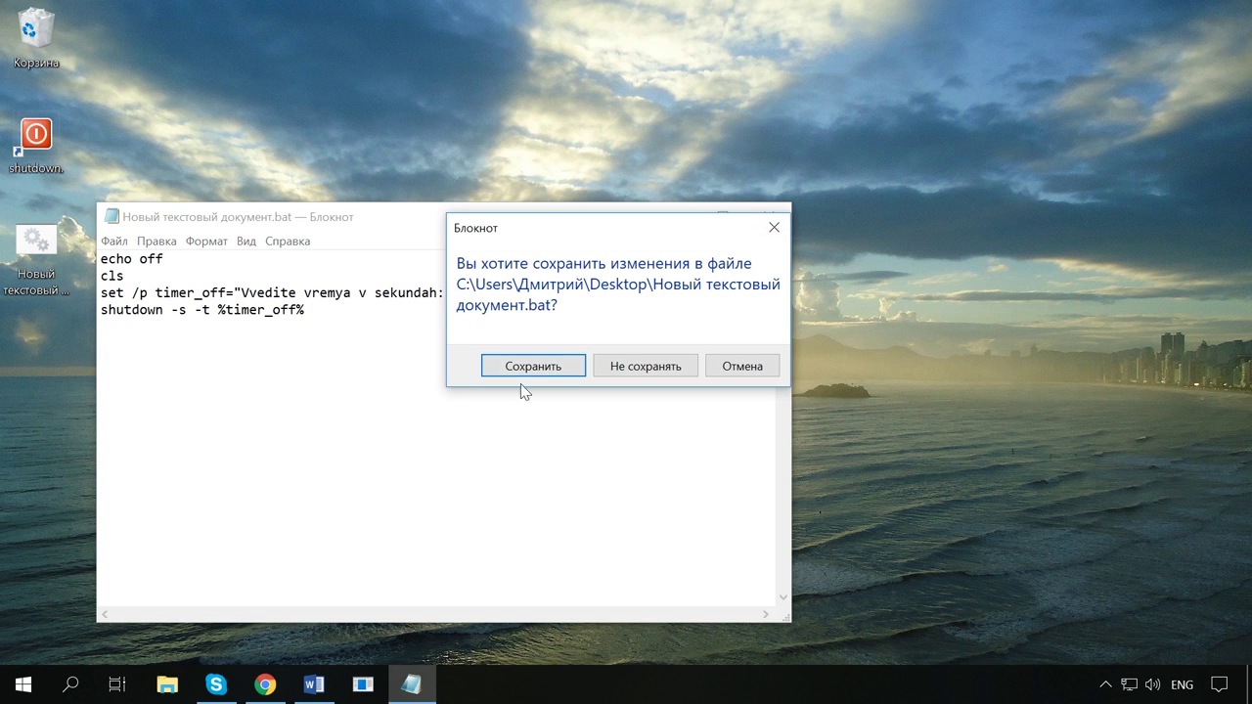
pyautogui.click(534, 365)
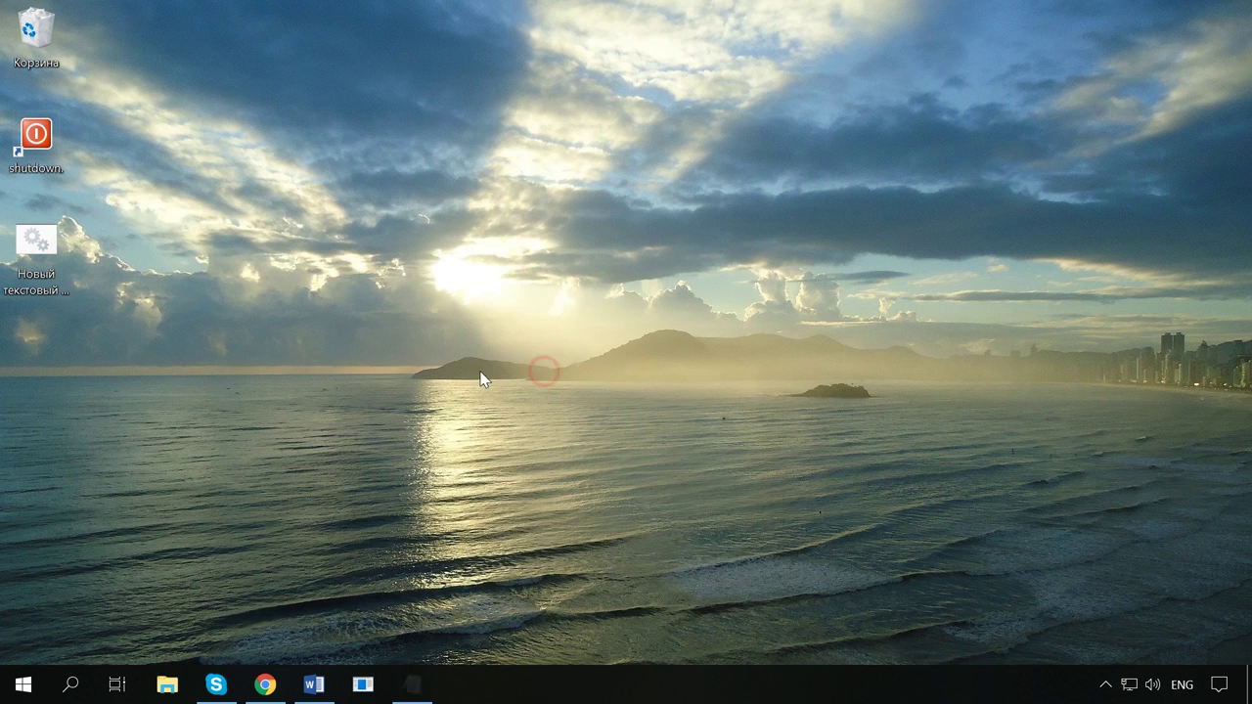
# Run the desktop batch file with a shutdown delay of 3600 seconds and dismiss the shutdown notification
pyautogui.doubleClick(46, 271)
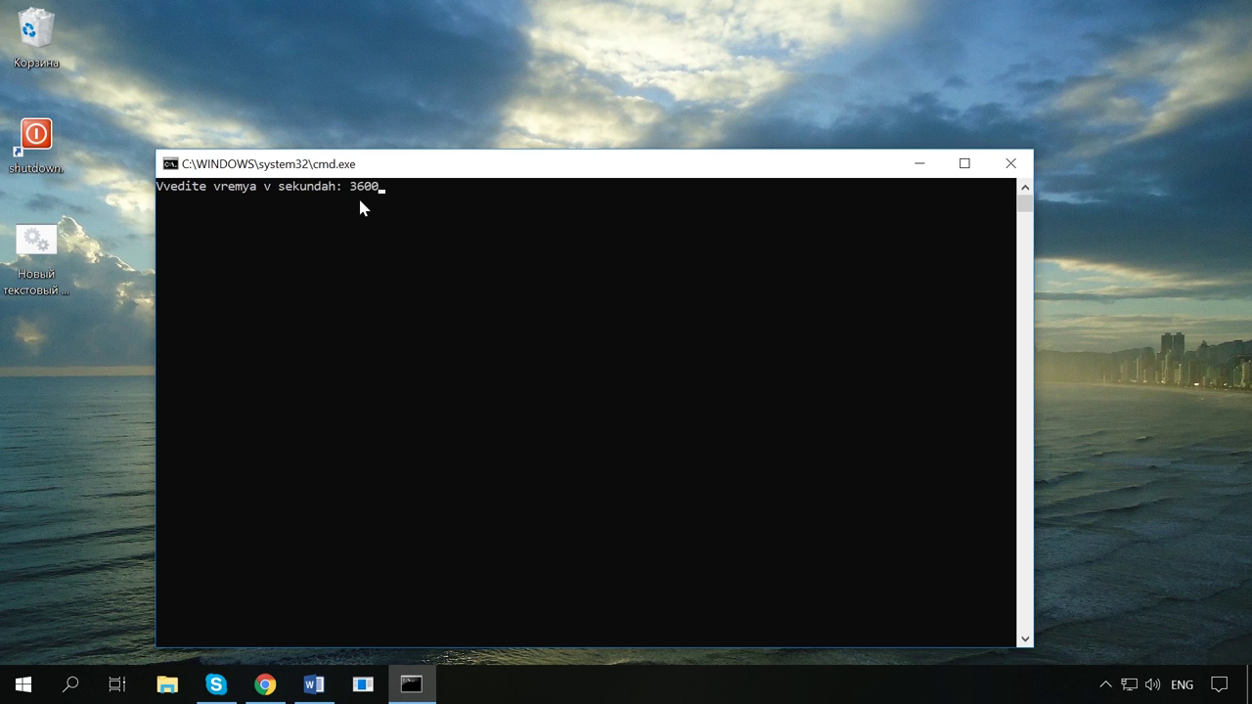
pyautogui.press('Return')
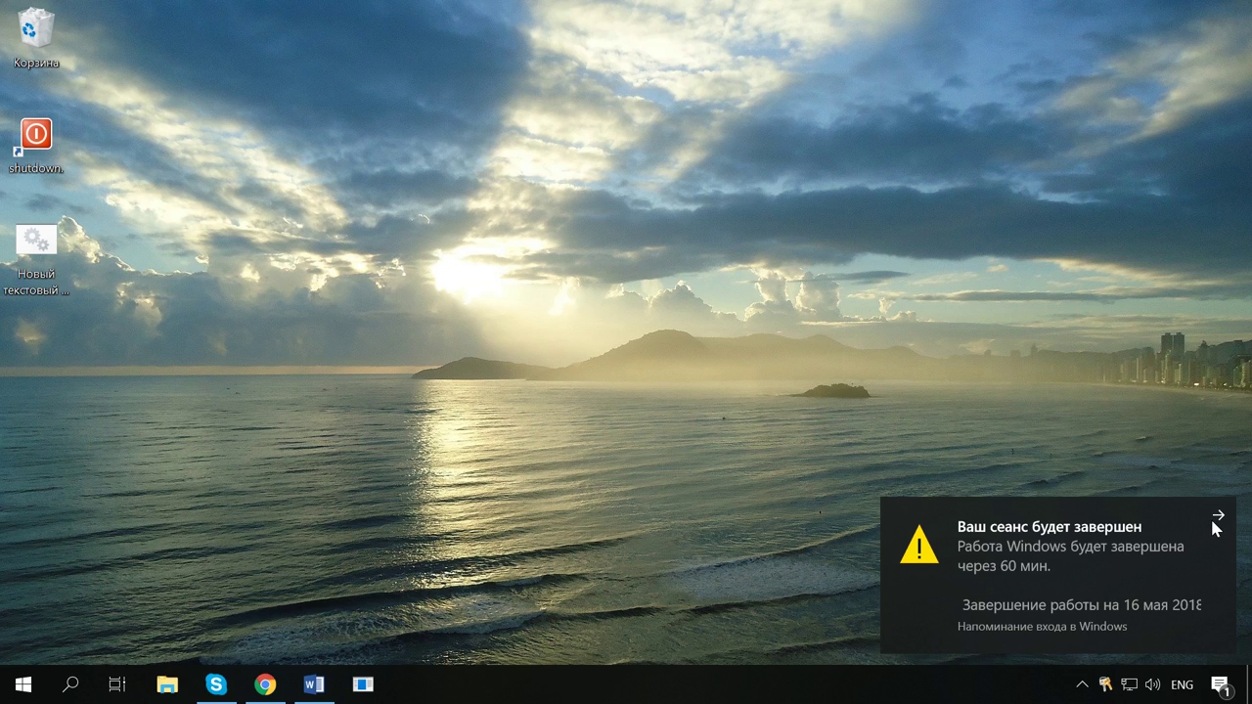
pyautogui.click(1038, 548)
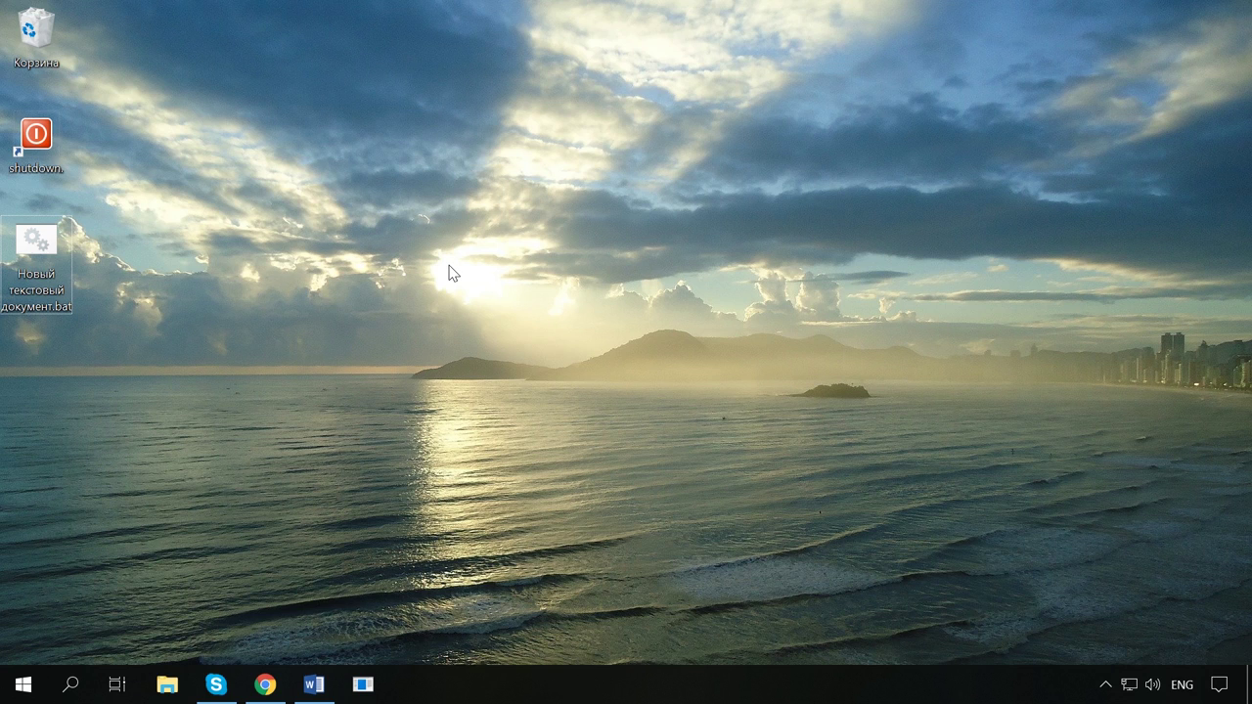
# Open the Windows Task Scheduler by running taskschd.msc
pyautogui.press('super+r')
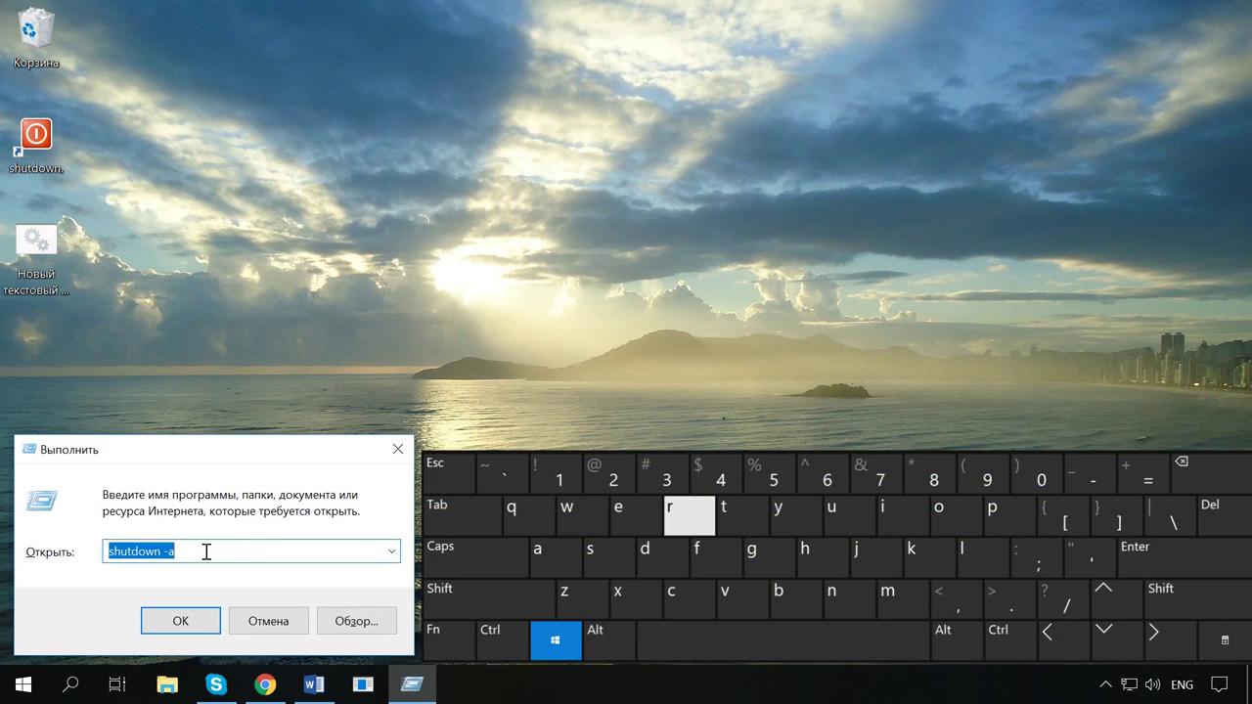
pyautogui.write('taskschd.msc')
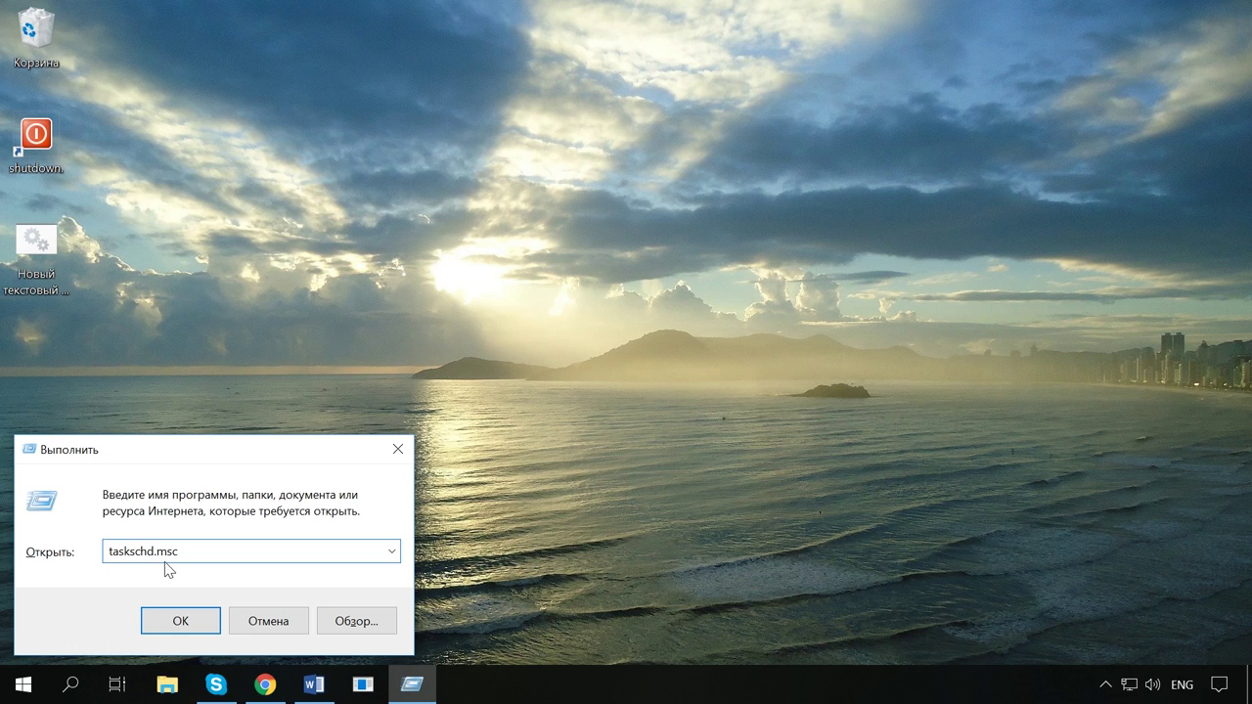
pyautogui.click(180, 621)
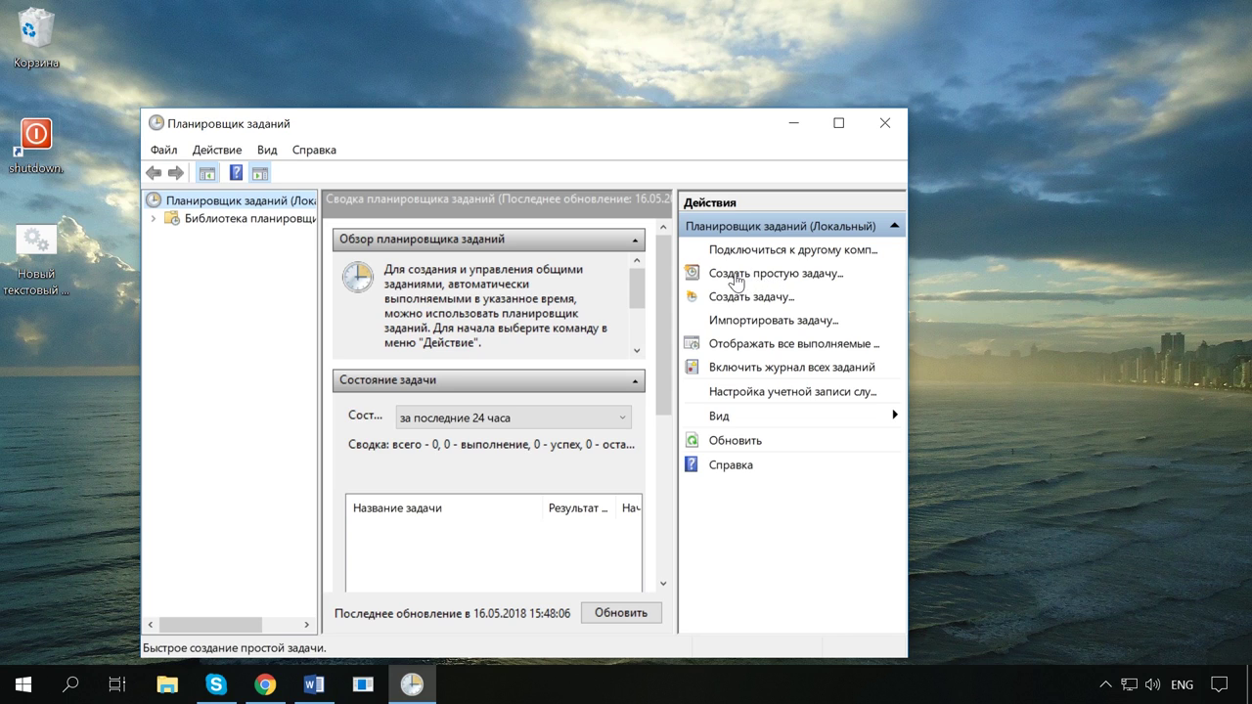
# Create a simple task named "выключение" and continue to its trigger settings
pyautogui.click(769, 278)
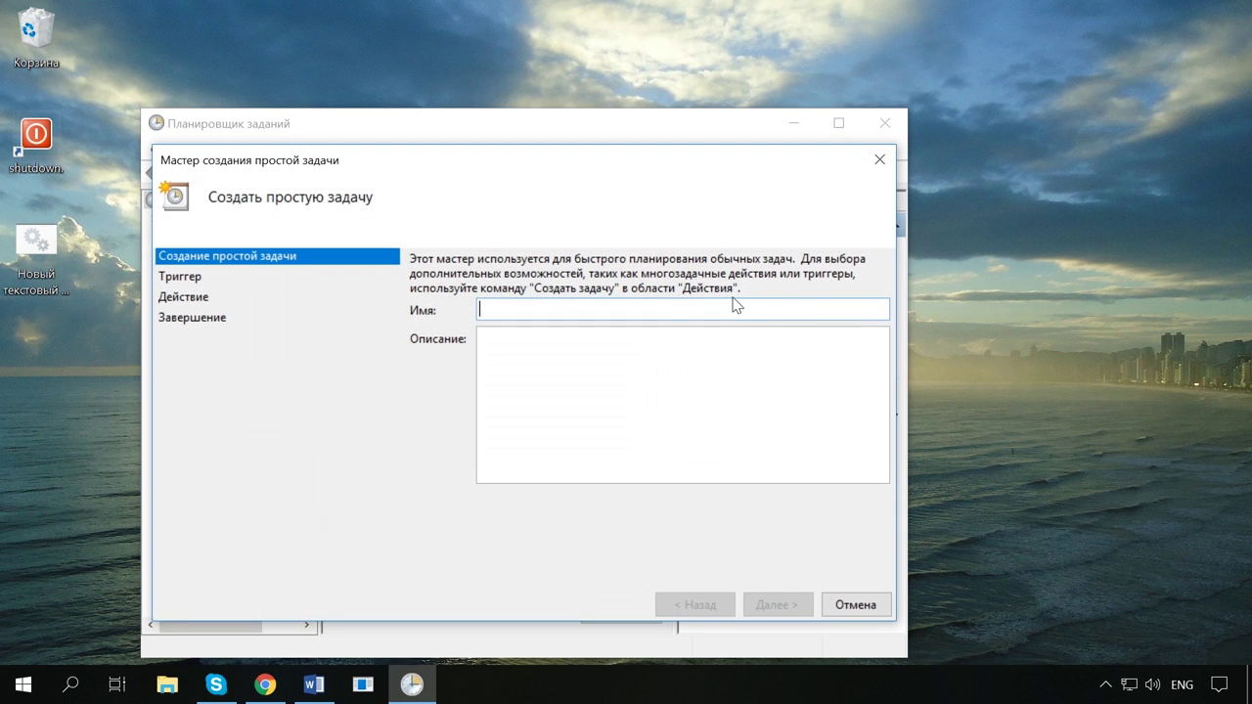
pyautogui.hotkey('alt', 'shift')
pyautogui.write('выключение')
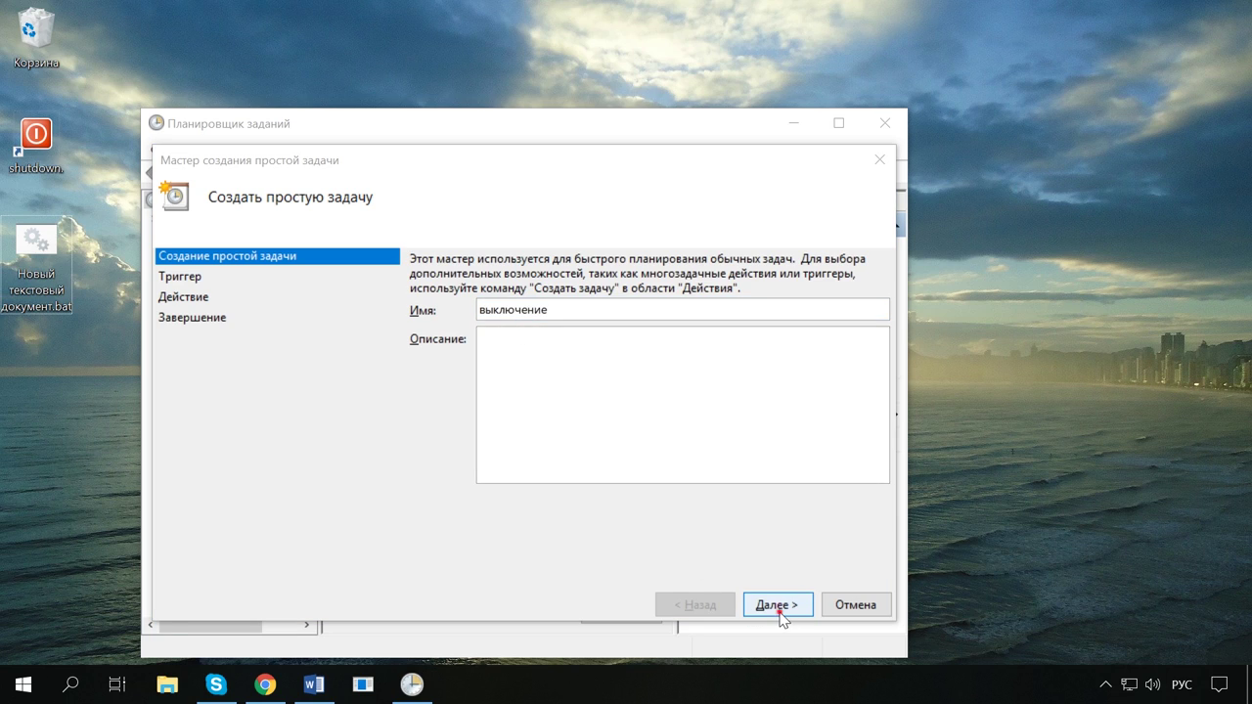
pyautogui.click(780, 609)
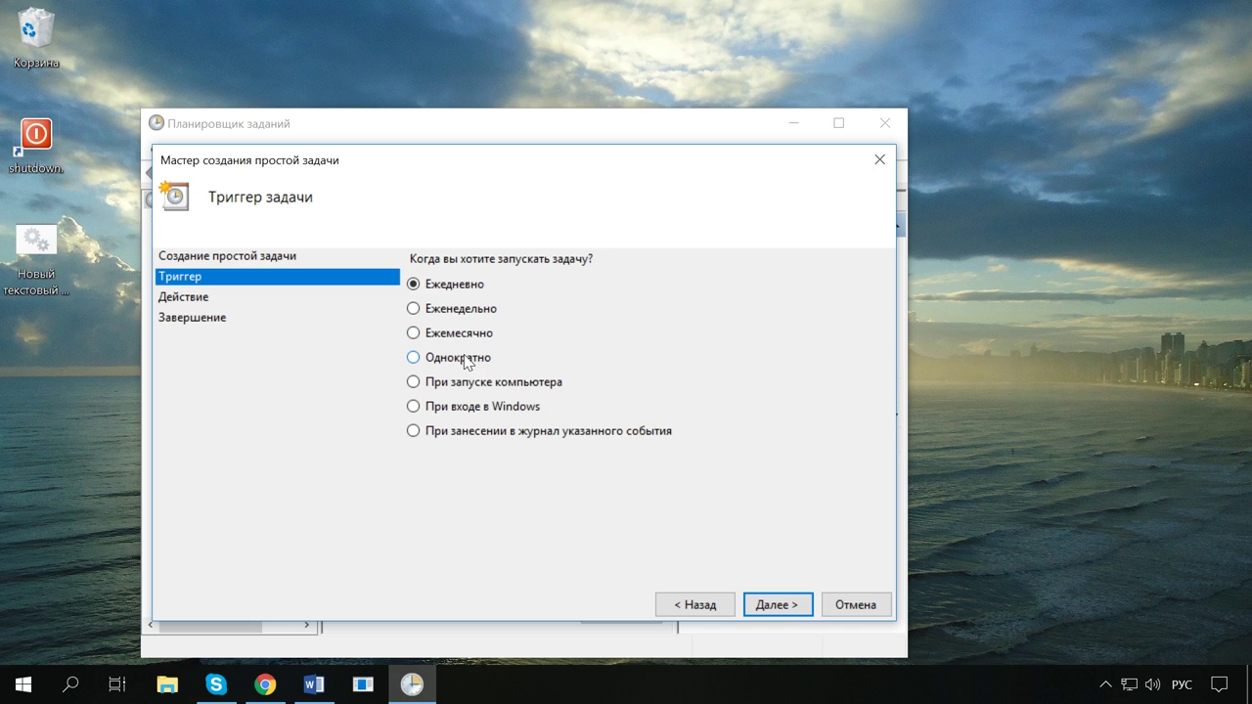
# Set the task's trigger to Однократно, starting on 16.05.2018 at 18:48:55
pyautogui.click(418, 359)
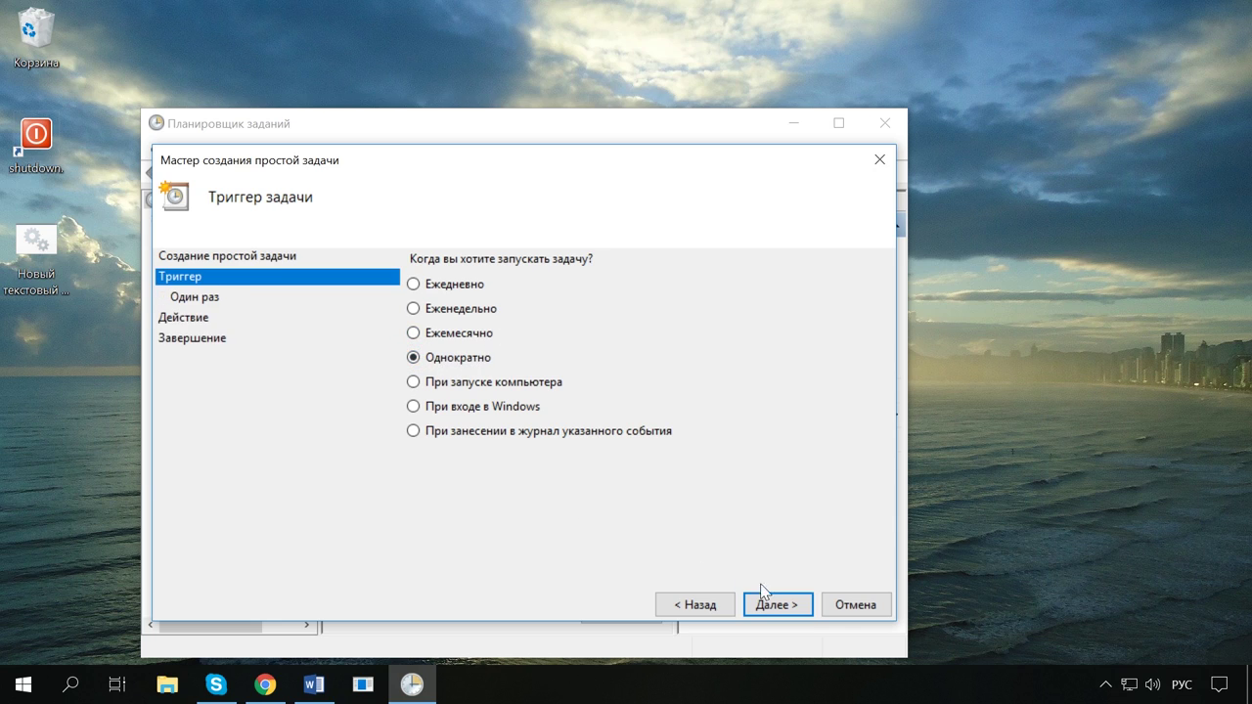
pyautogui.click(774, 605)
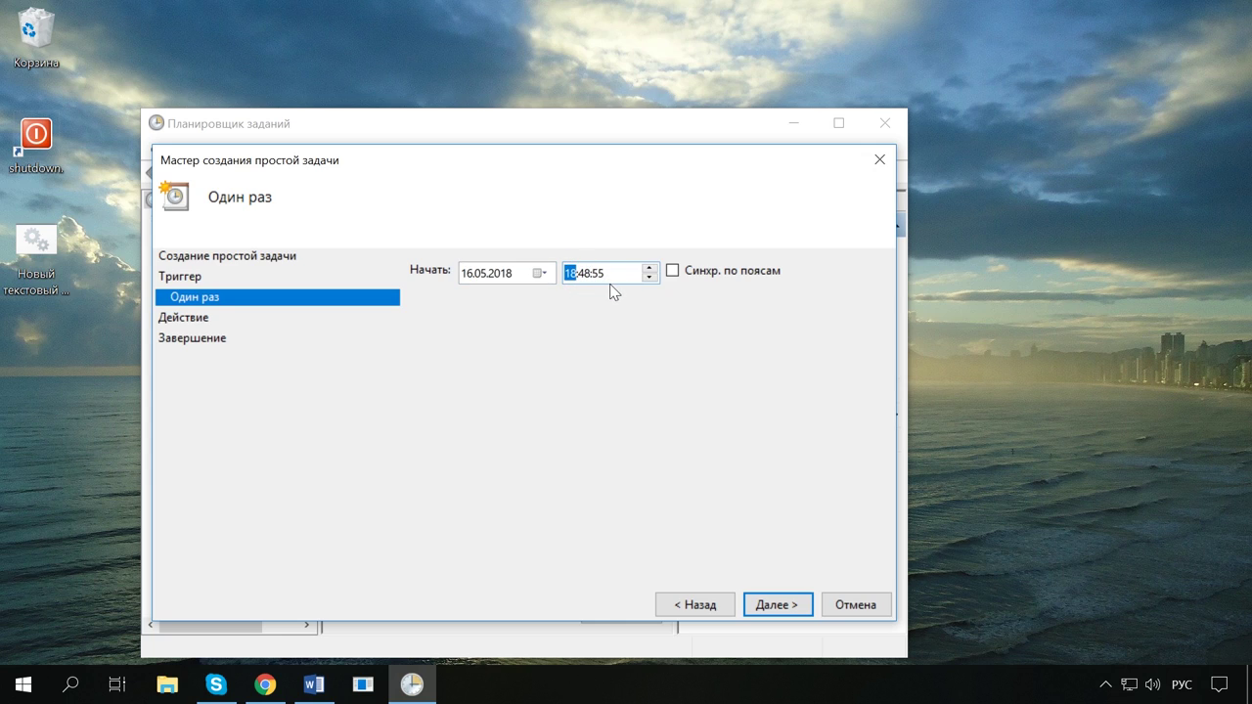
pyautogui.click(773, 610)
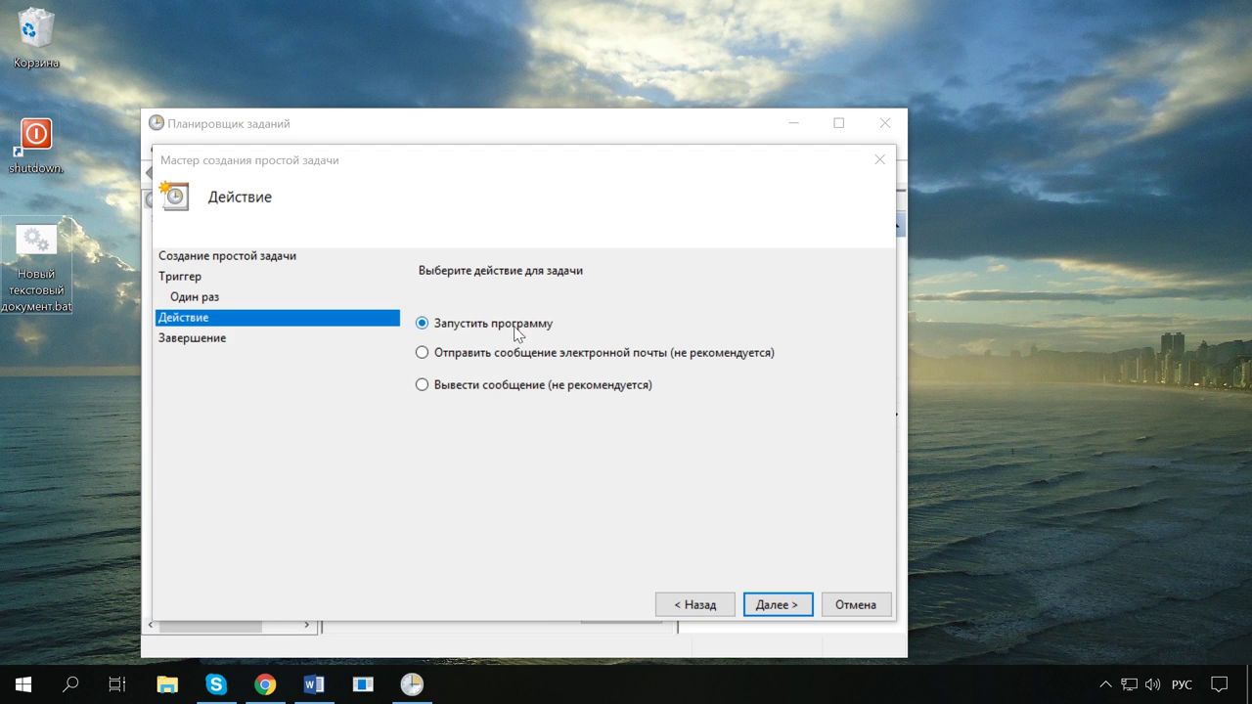
# Make the task start the program shutdown with the argument -s, finish the wizard and dismiss the Task Scheduler window
pyautogui.click(771, 605)
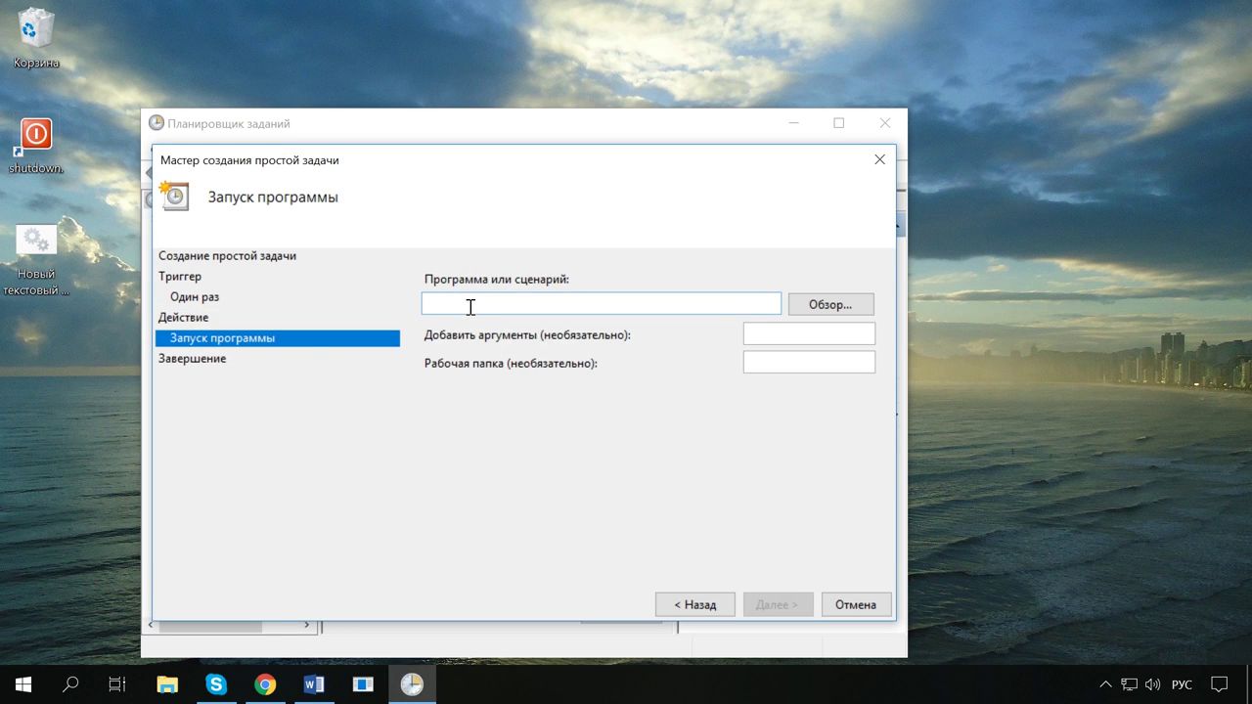
pyautogui.write('shutdown')
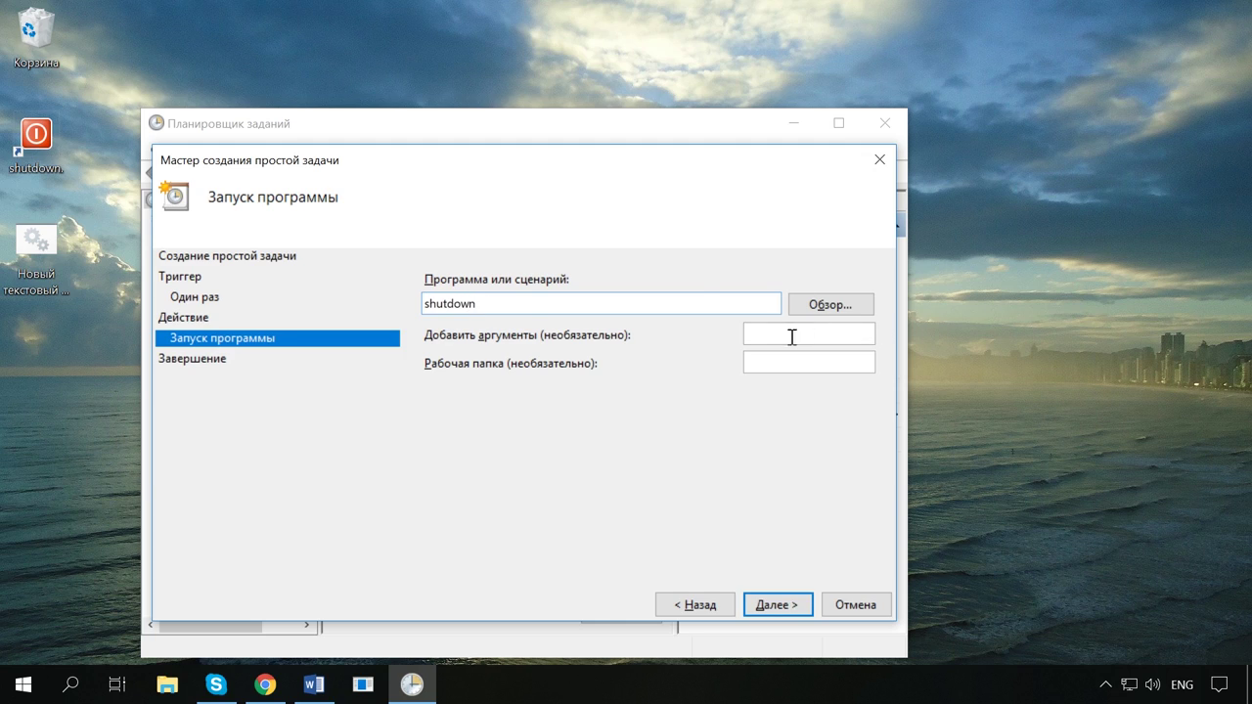
pyautogui.click(777, 337)
pyautogui.write('-s')
pyautogui.click(780, 612)
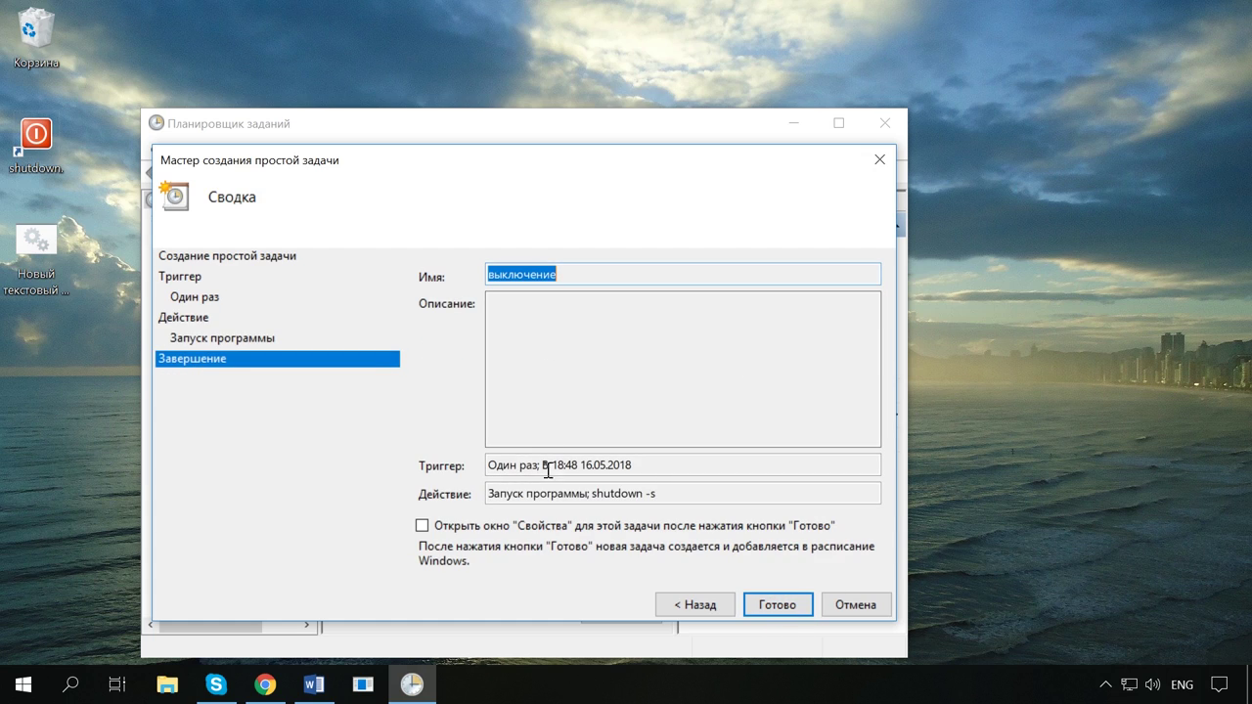
pyautogui.click(779, 606)
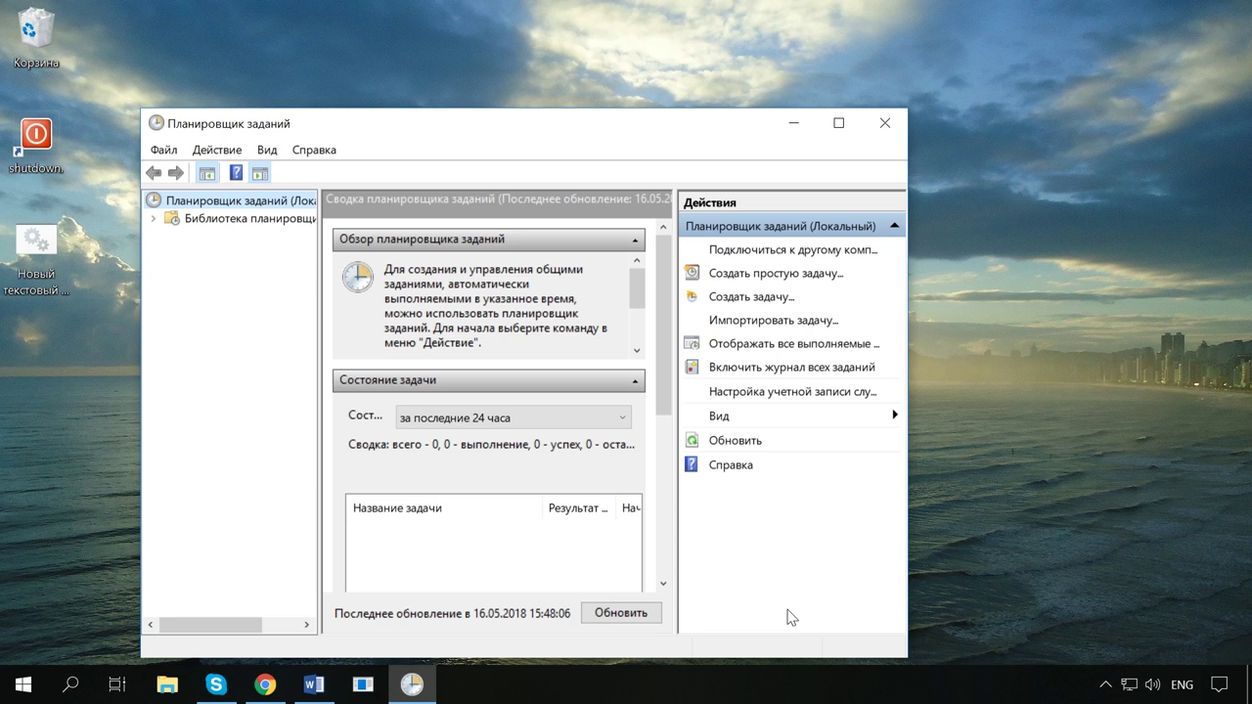
pyautogui.click(879, 131)
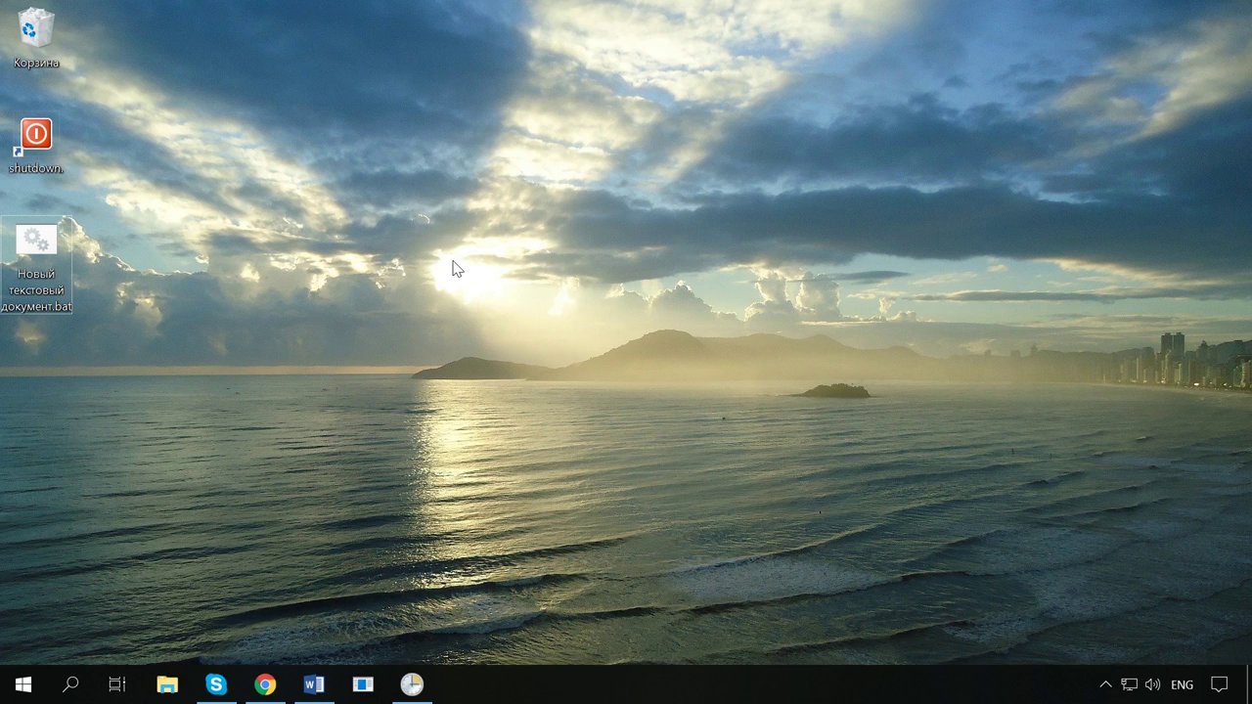
# Switch to Chrome and copy the download link of the Switch Off 3.5.1 full version from the Airytec page
pyautogui.click(265, 685)
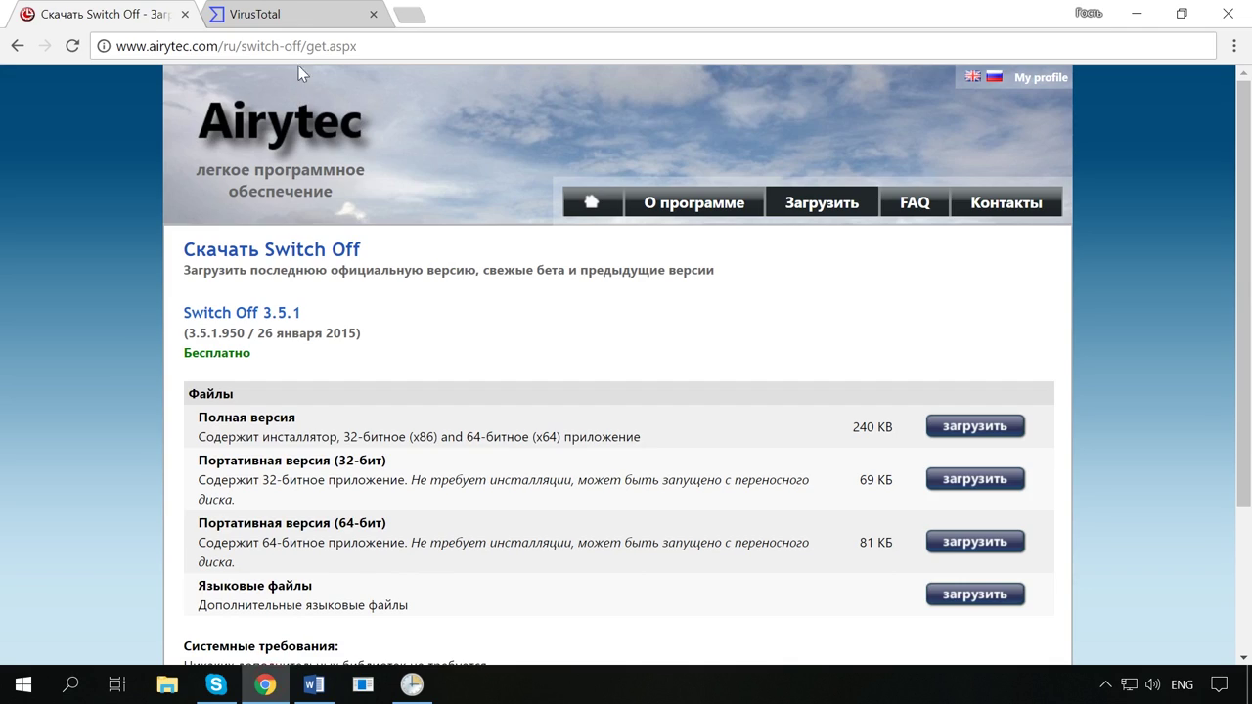
pyautogui.click(302, 14)
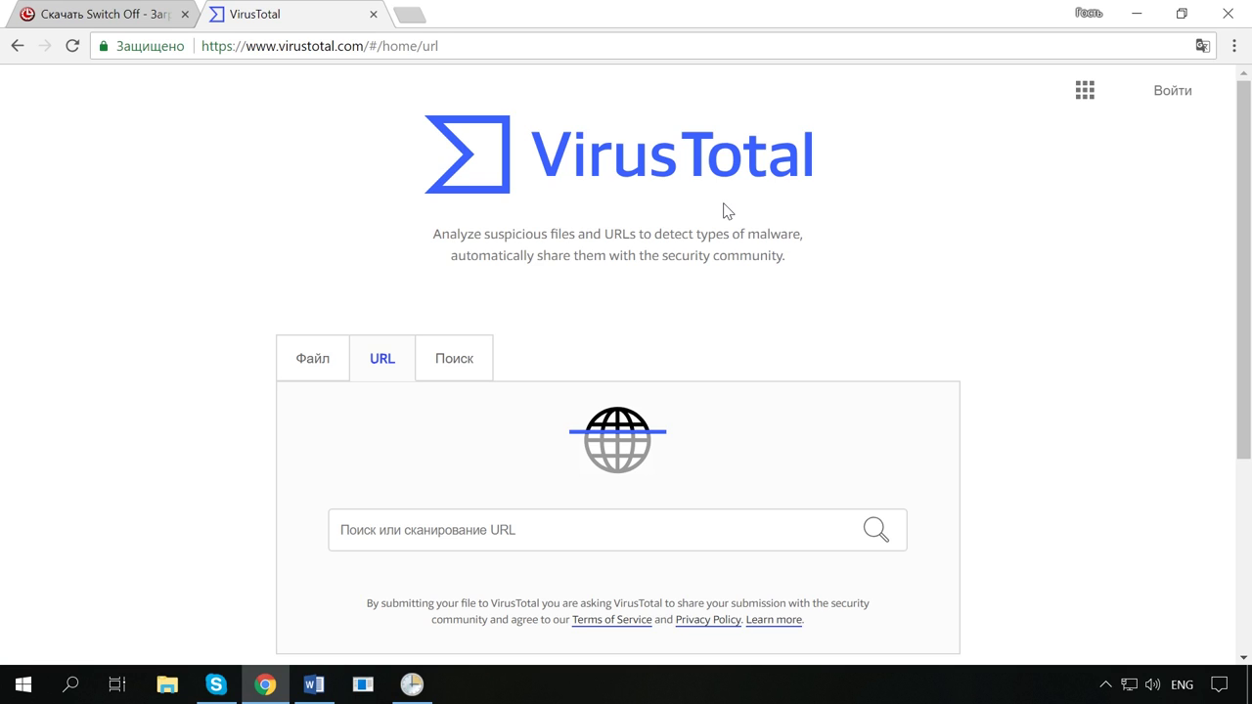
pyautogui.click(97, 14)
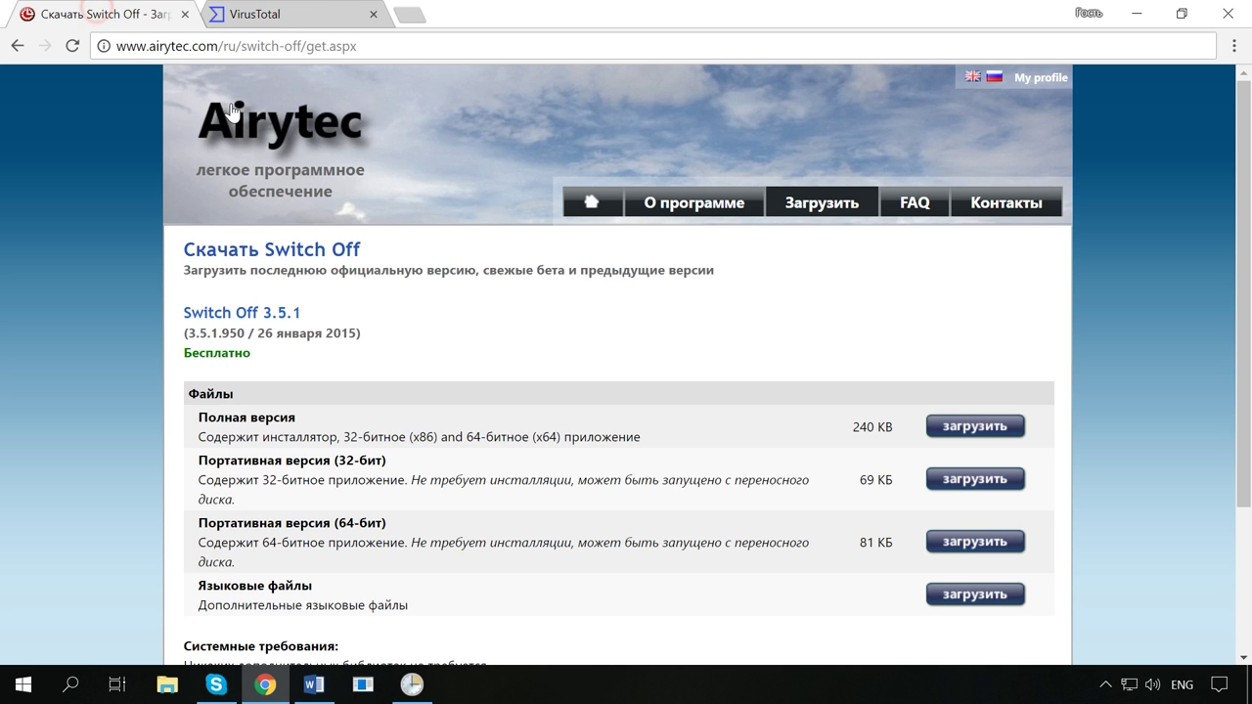
pyautogui.rightClick(984, 430)
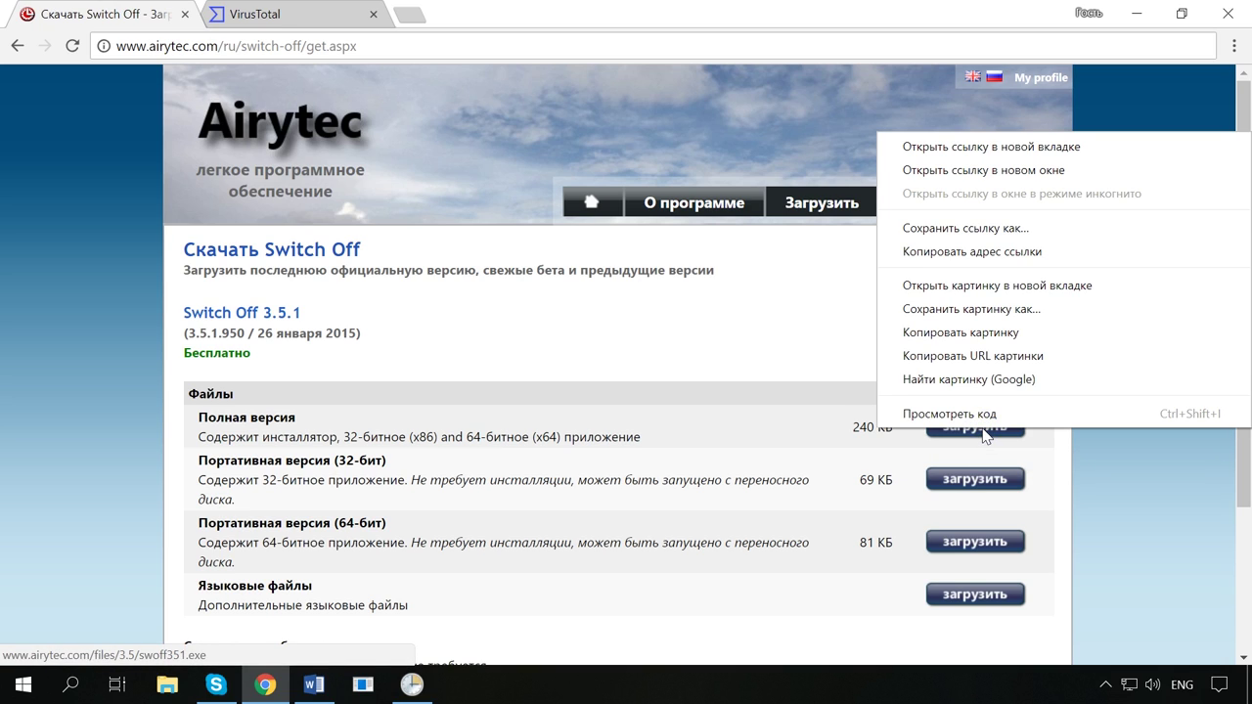
pyautogui.click(995, 253)
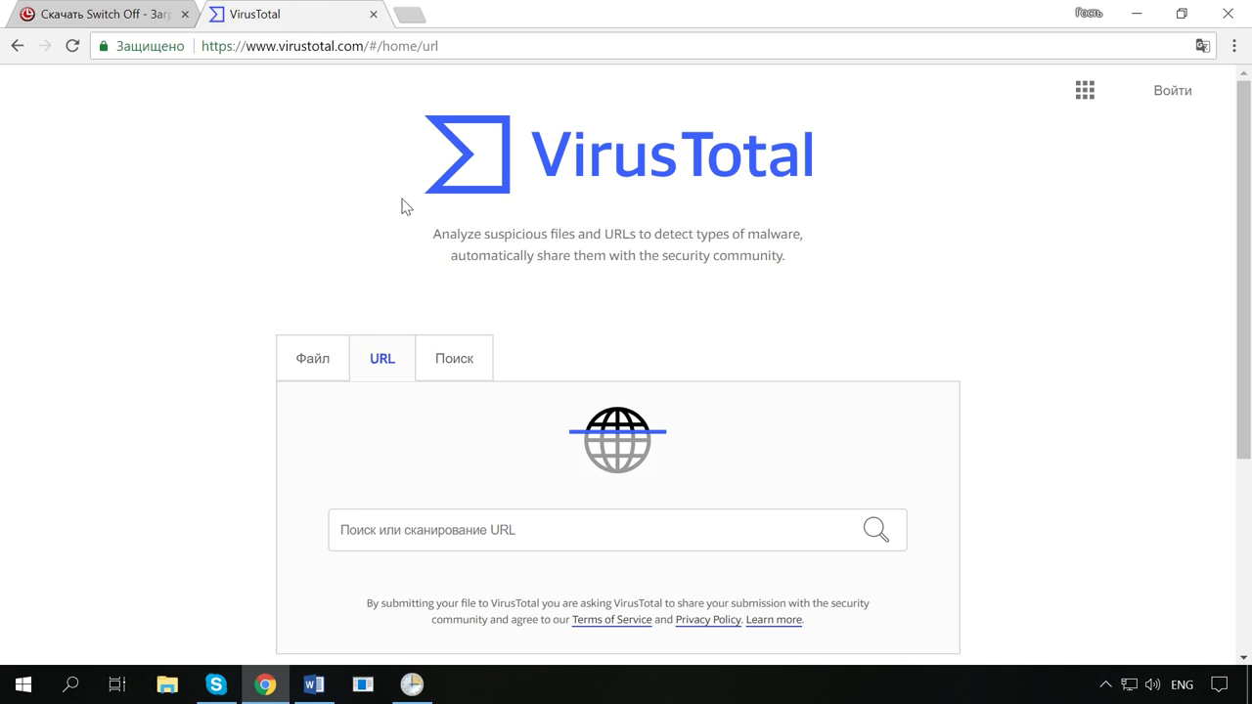
# Scan the copied swoff351.exe link on VirusTotal, review the detection list, and return to the desktop from the Airytec page
pyautogui.rightClick(403, 534)
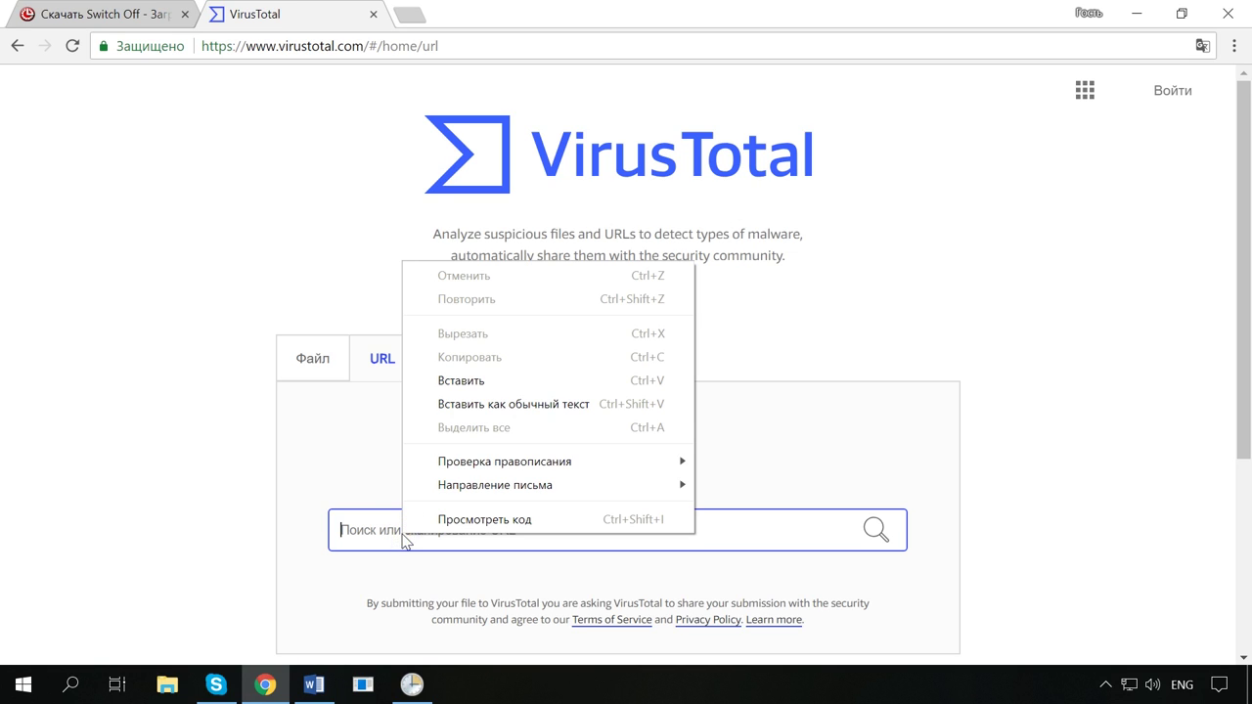
pyautogui.click(405, 382)
pyautogui.scroll(-3, 822, 558)
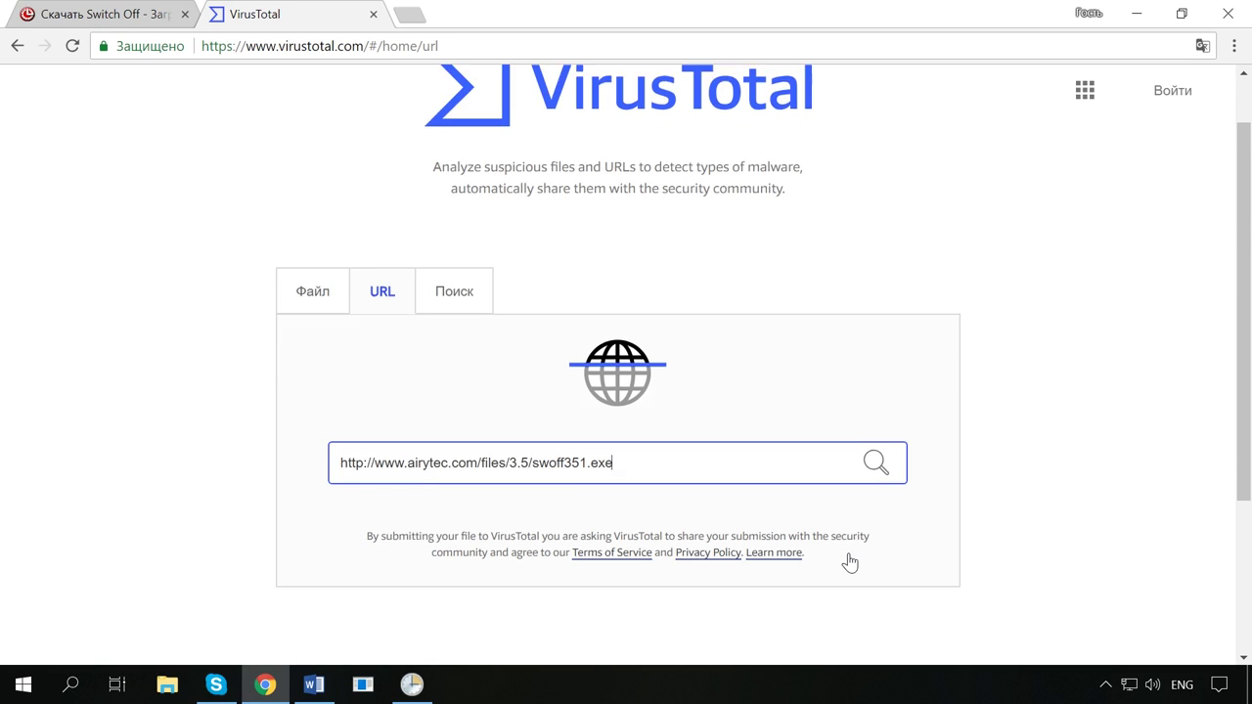
pyautogui.click(876, 238)
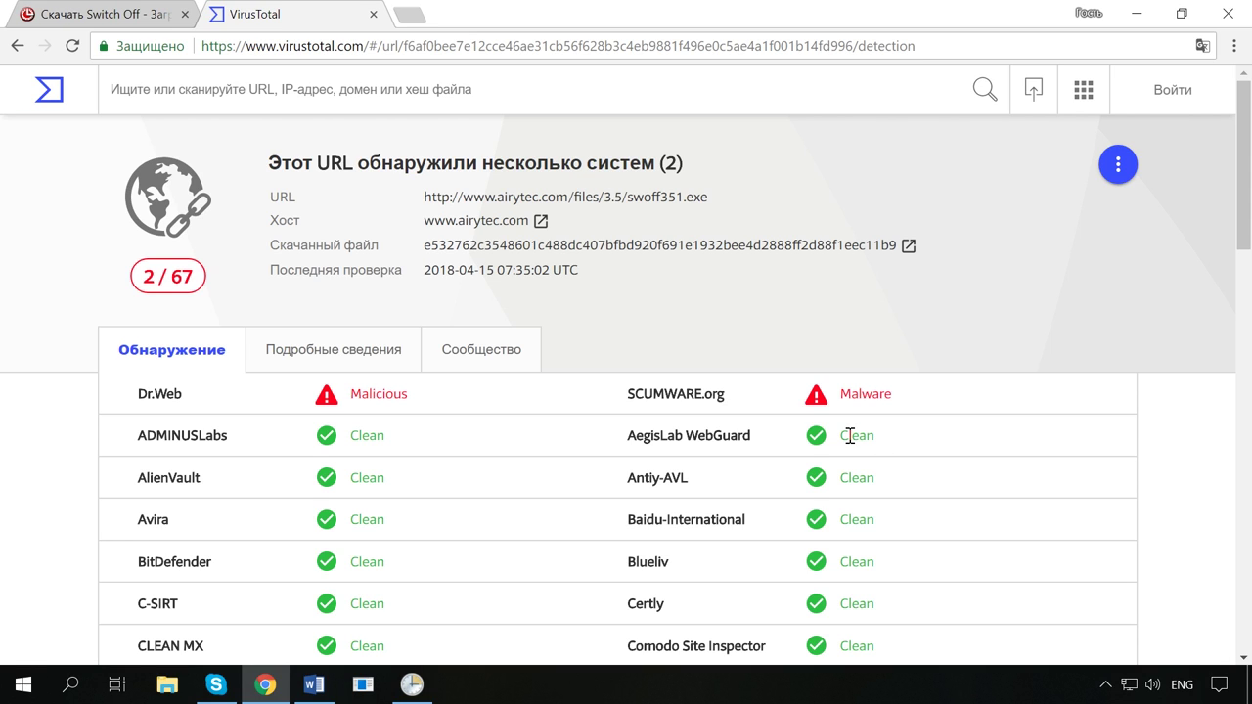
pyautogui.scroll(-3, 956, 452)
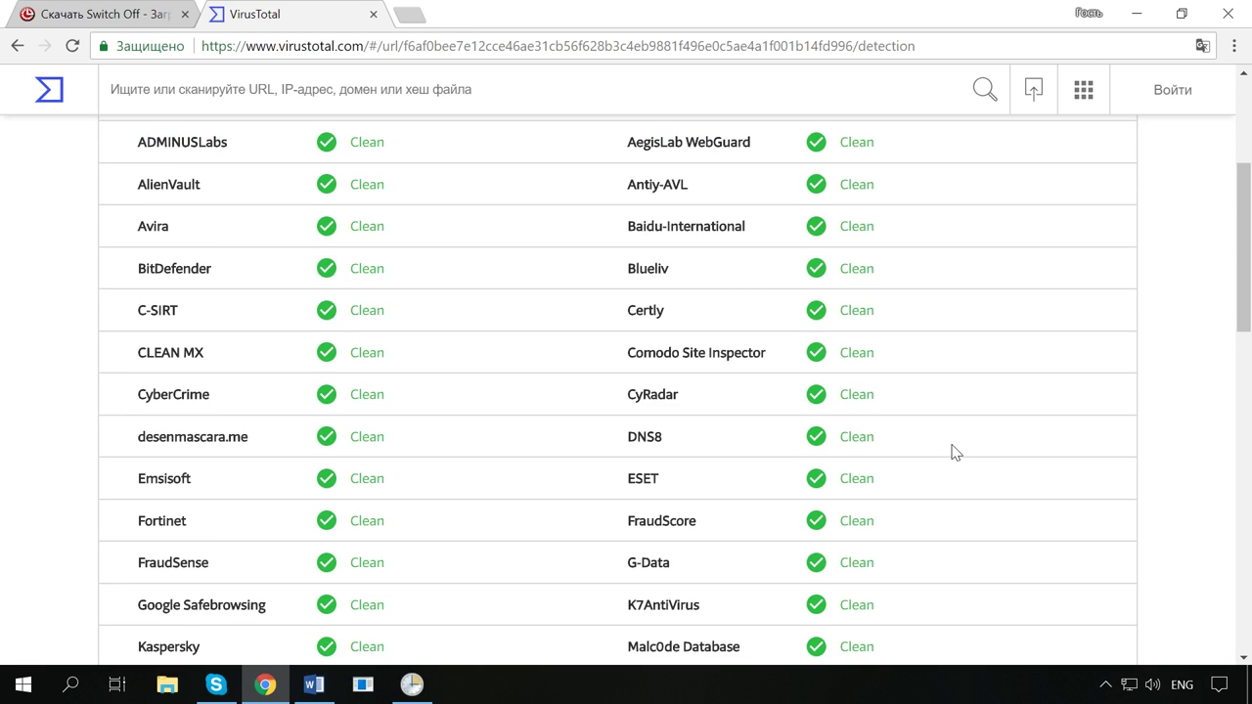
pyautogui.scroll(3, 956, 452)
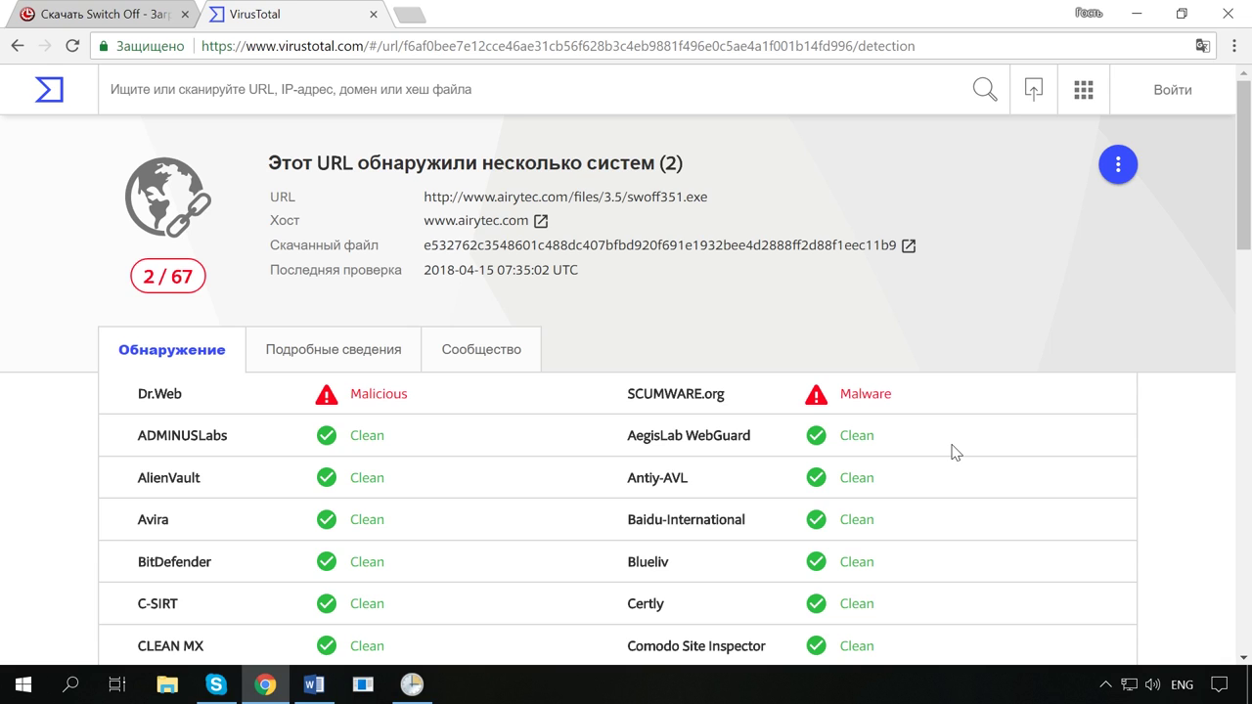
pyautogui.click(116, 20)
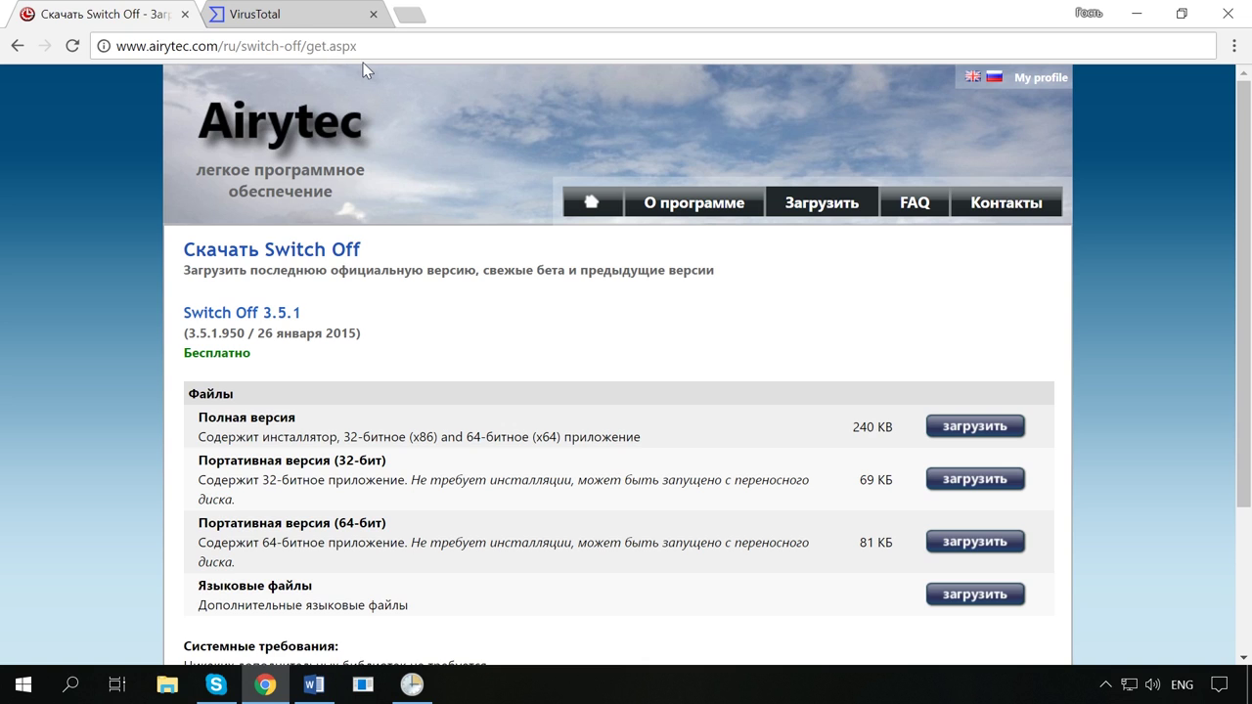
pyautogui.click(1137, 14)
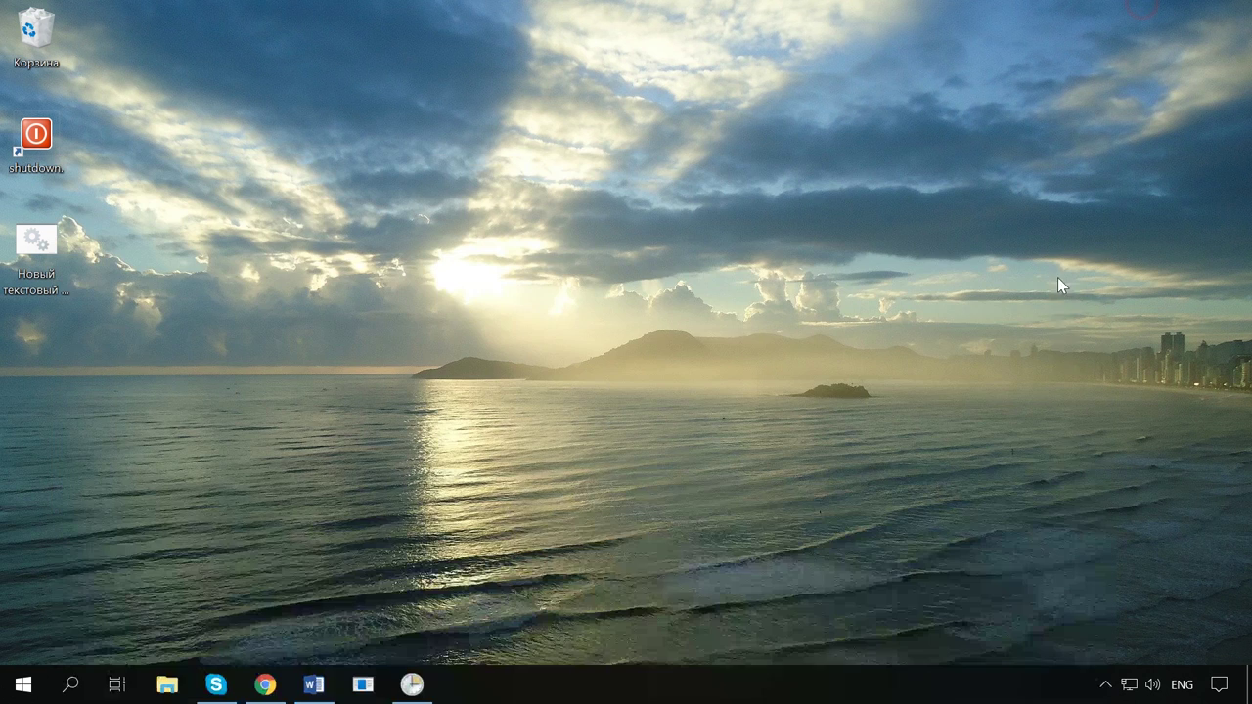
# Open Switch Off from the hidden notification icons and set its schedule to Один раз on 16.05.2018
pyautogui.click(1106, 685)
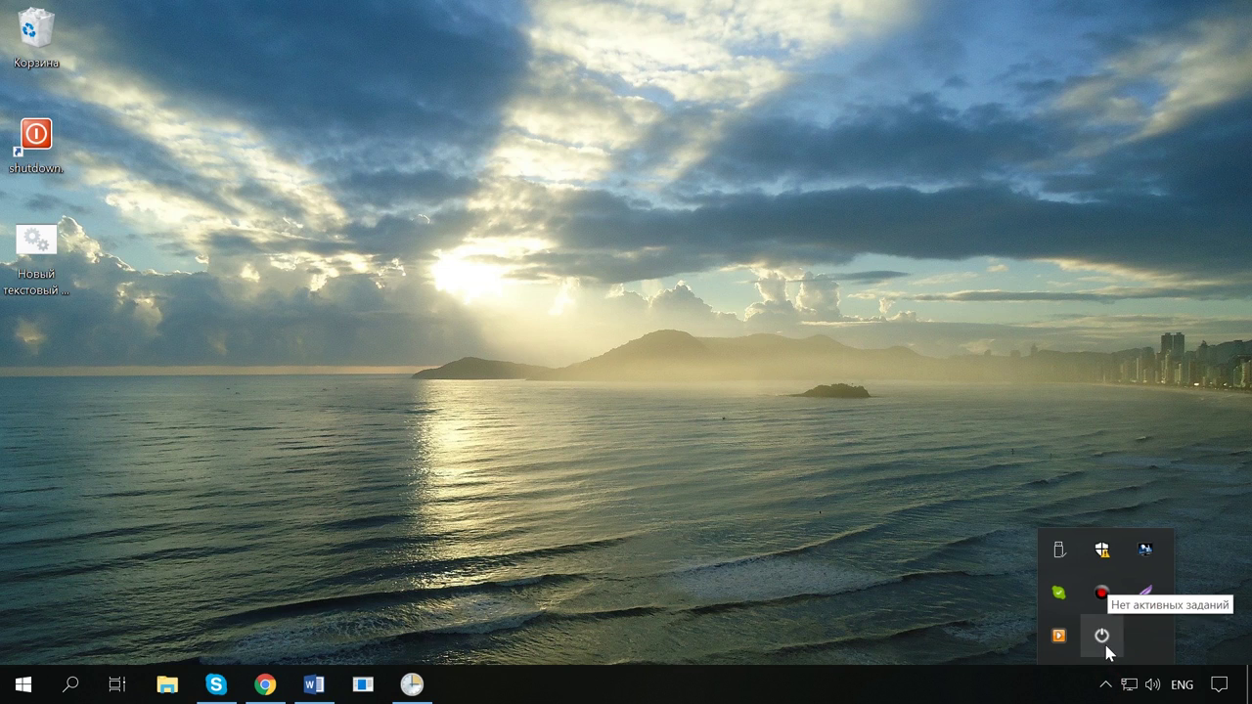
pyautogui.click(1102, 637)
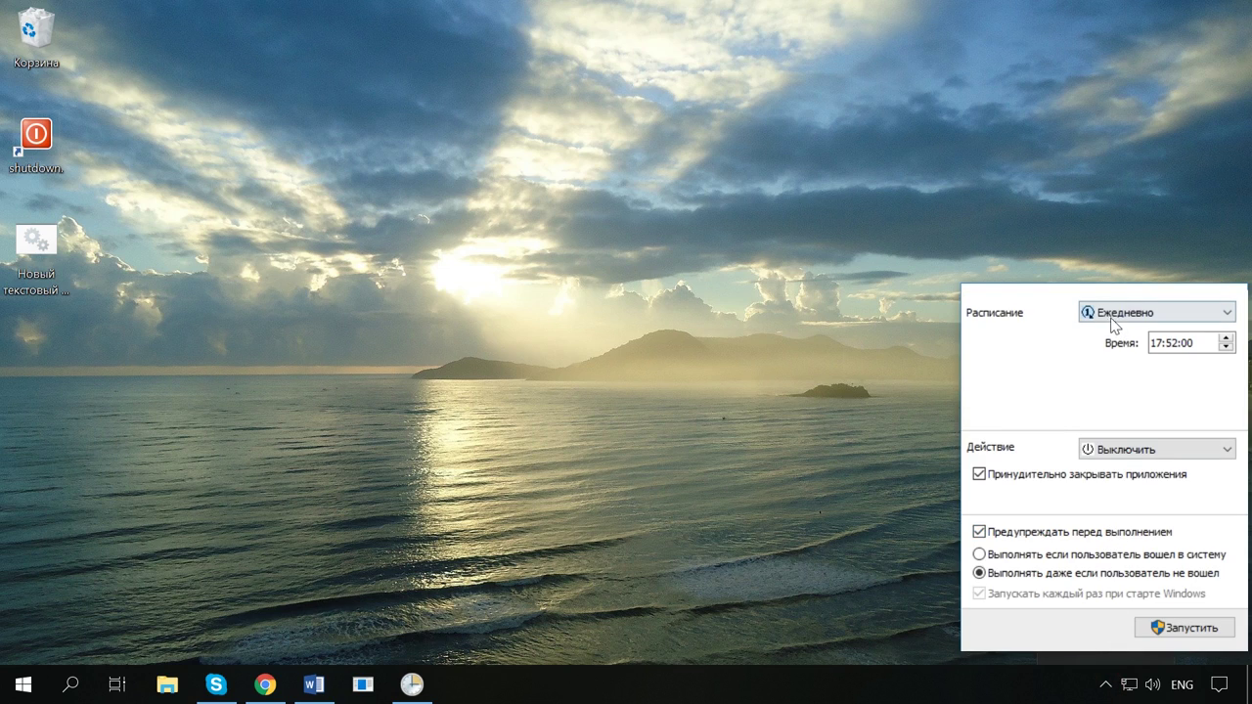
pyautogui.click(1143, 315)
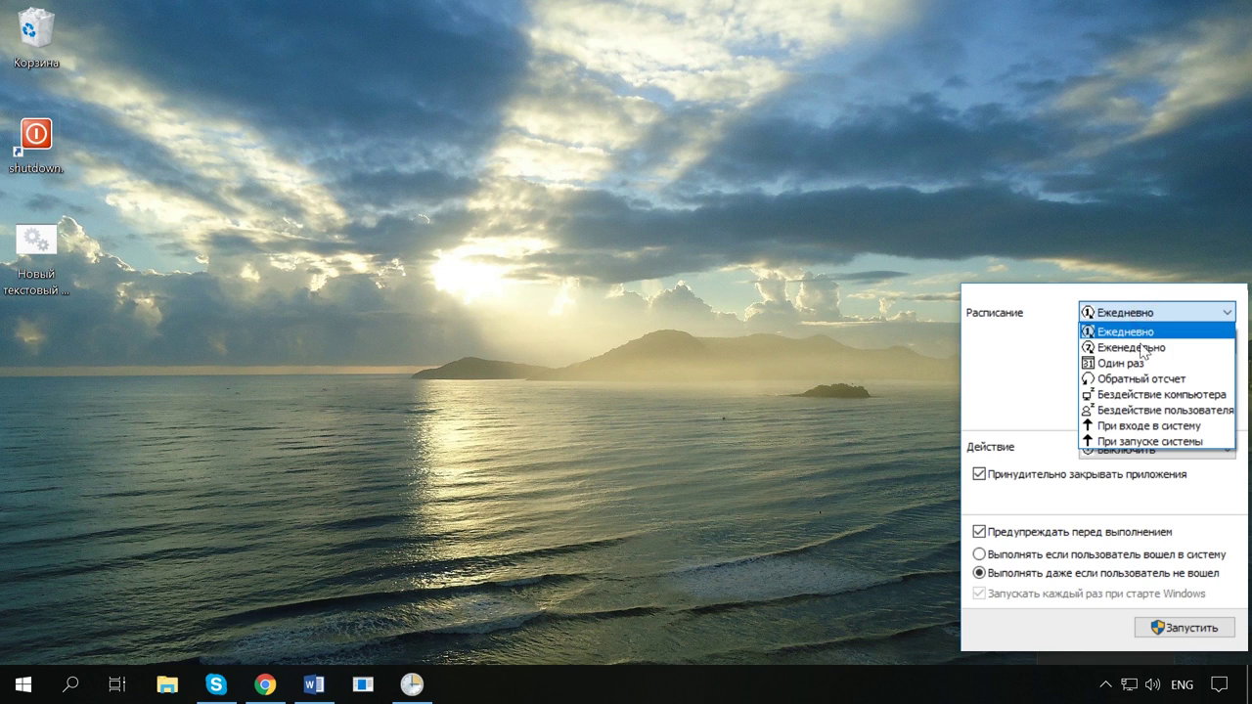
pyautogui.click(1121, 363)
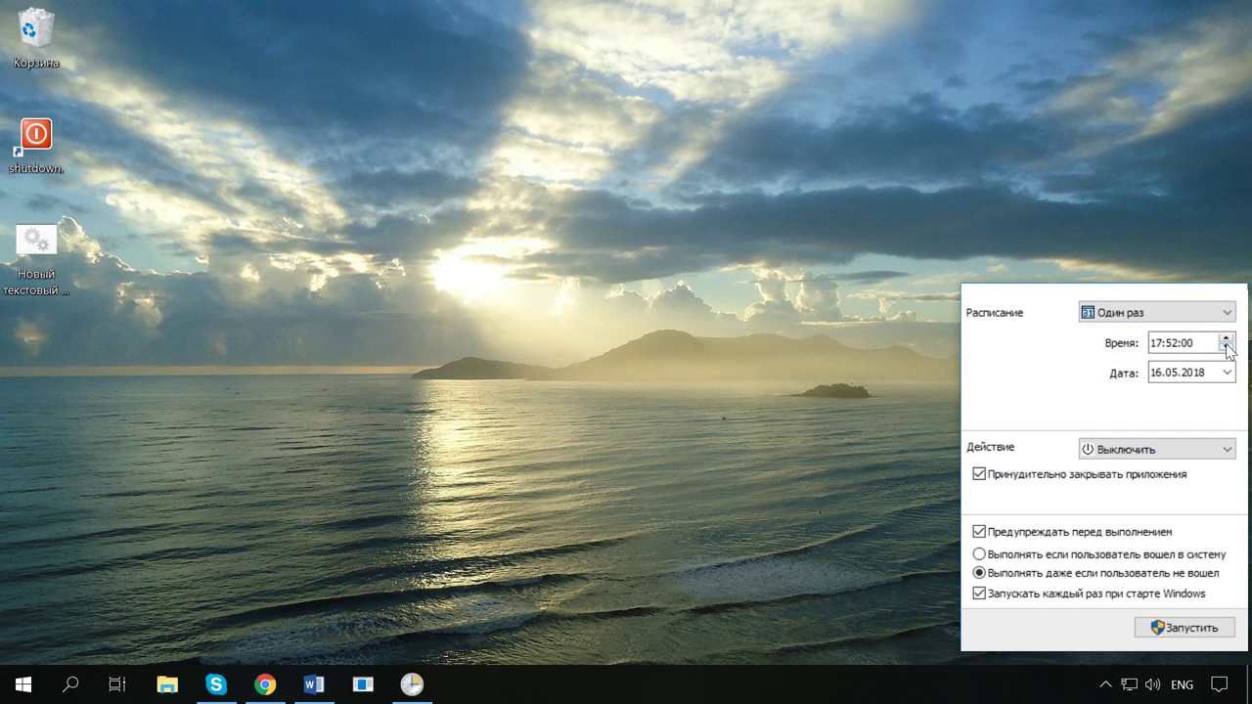
pyautogui.click(1227, 372)
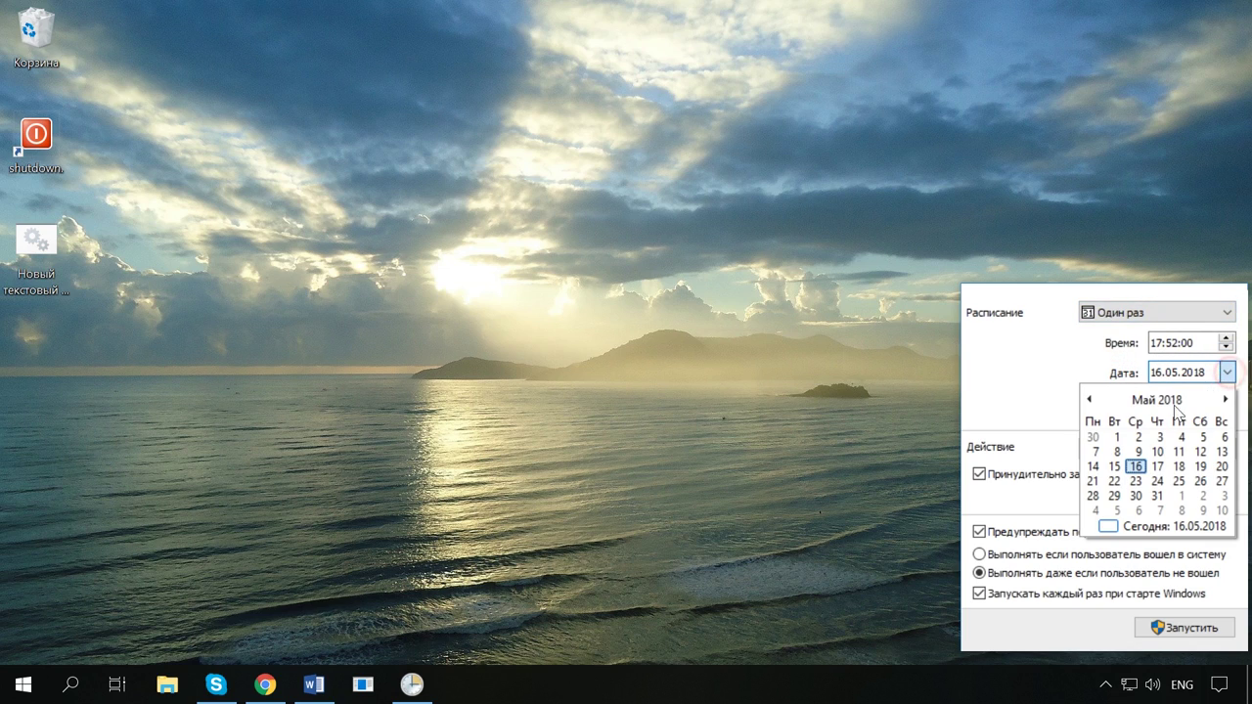
pyautogui.click(1135, 466)
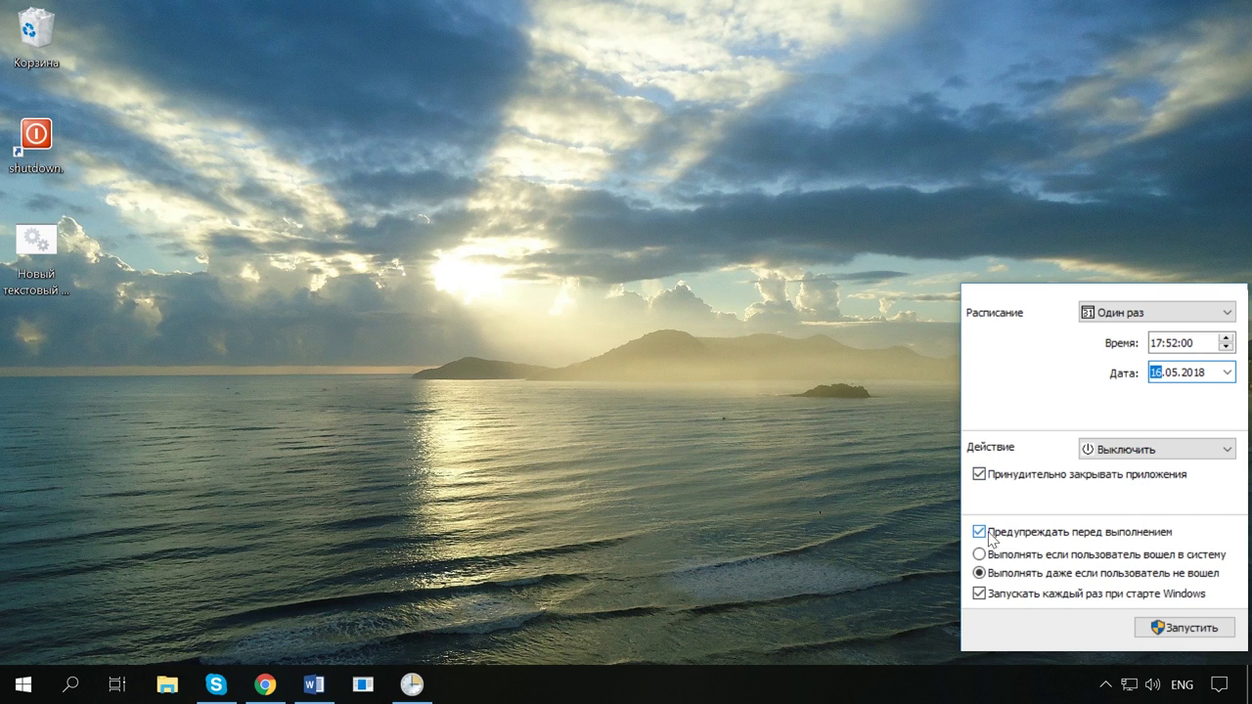